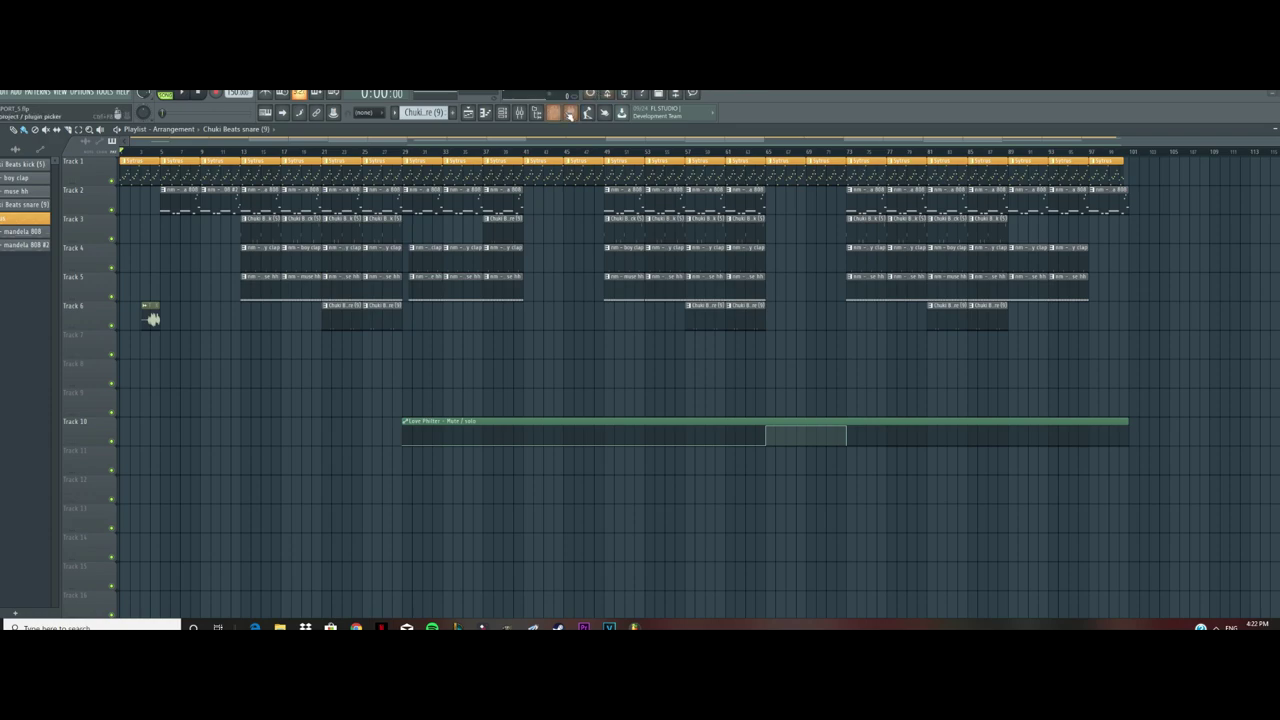
Open the Sytrus instrument from the channel rack and play back its melody pattern in the piano roll.
left_click(503, 112)
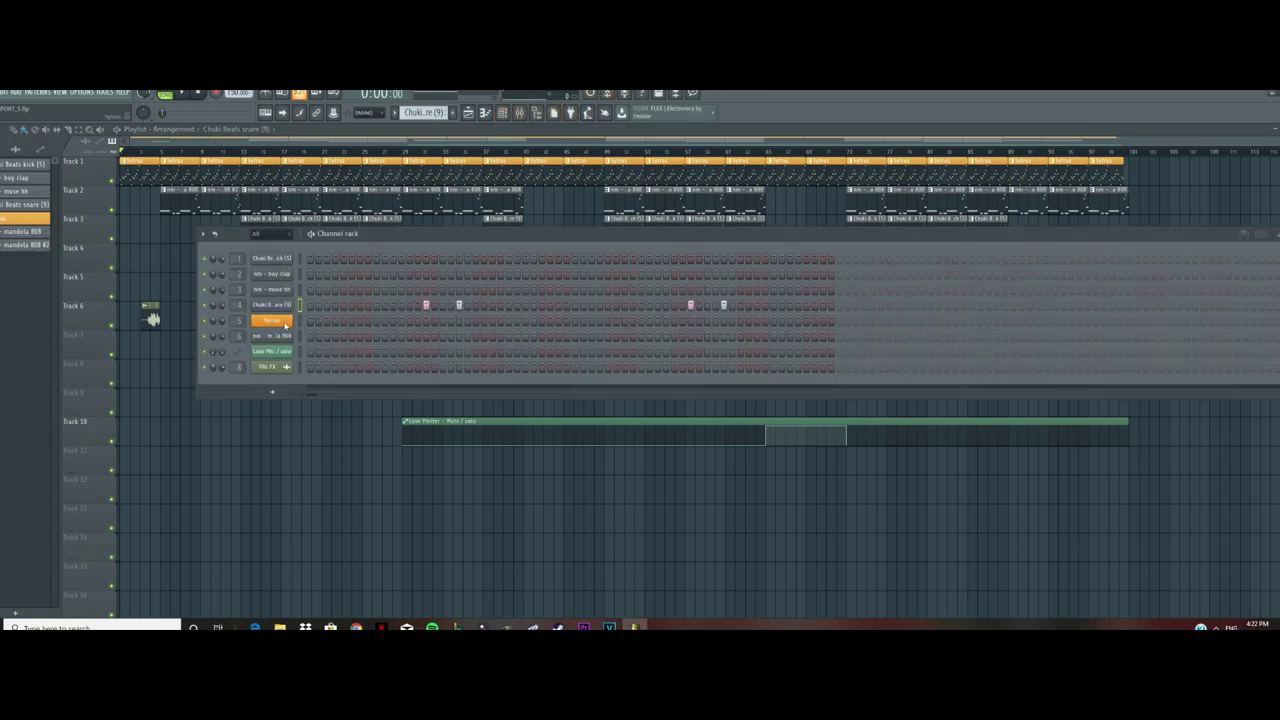
left_click(271, 320)
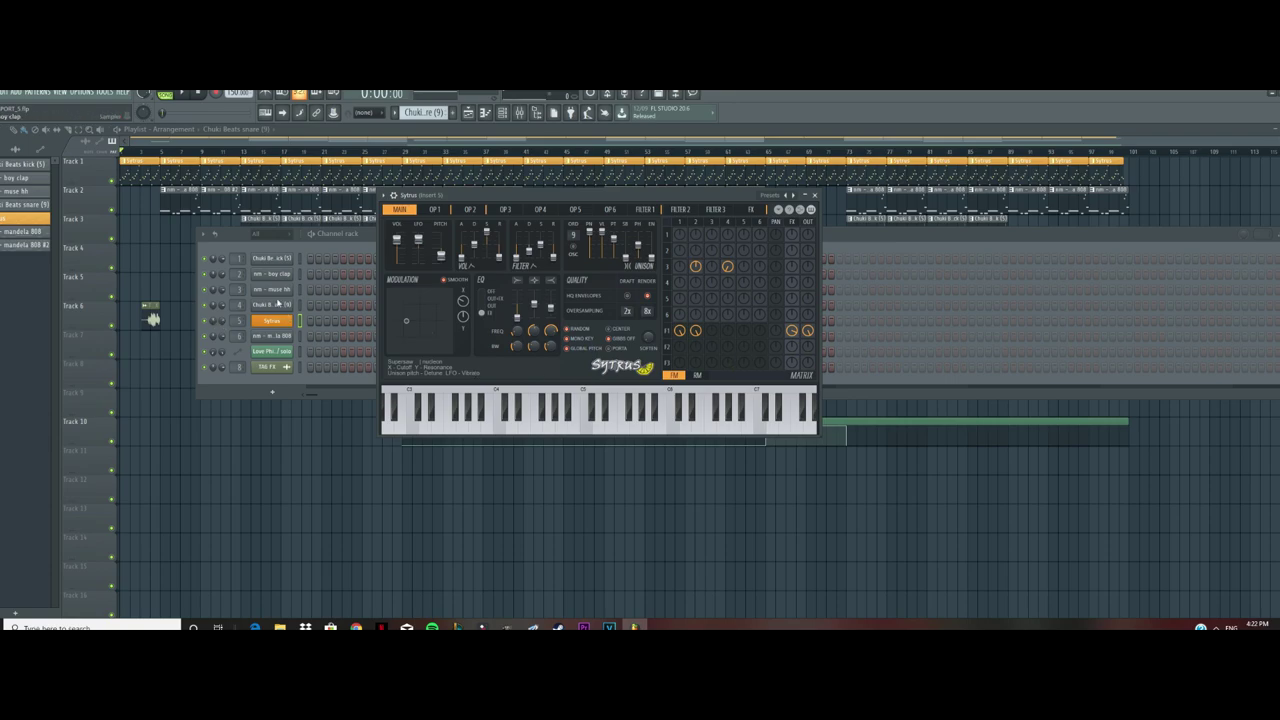
key("space")
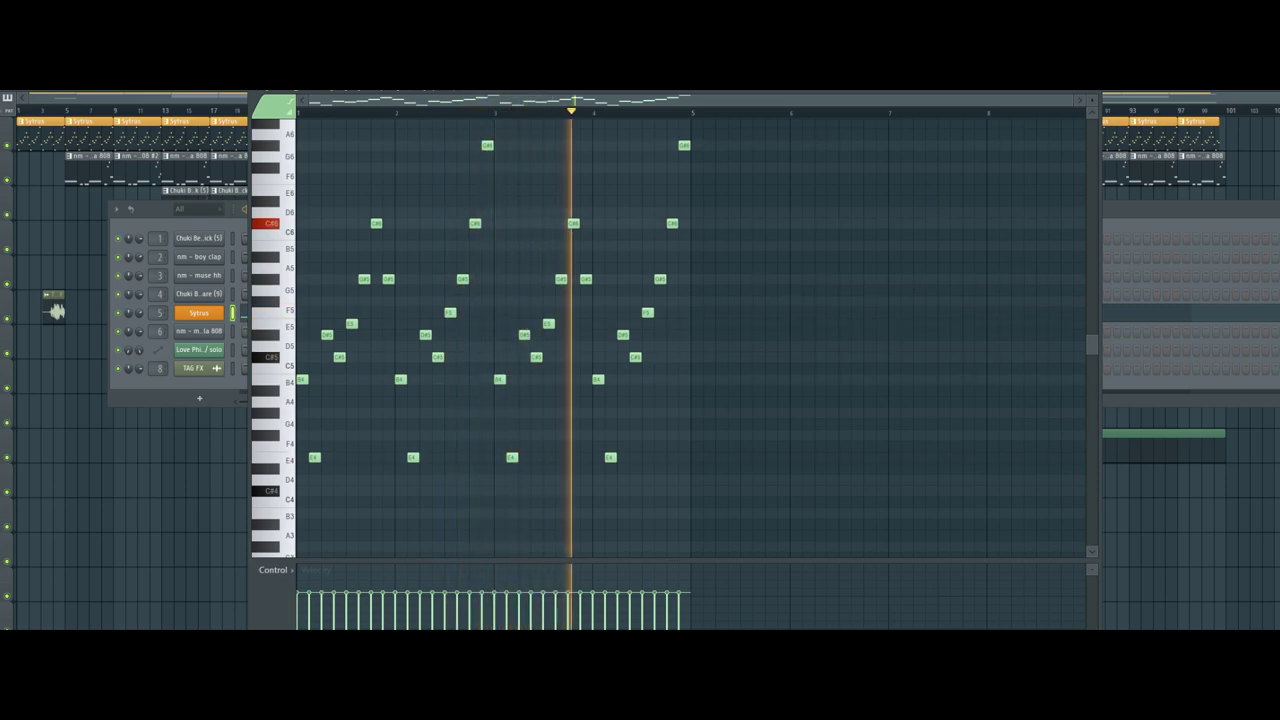
key("space")
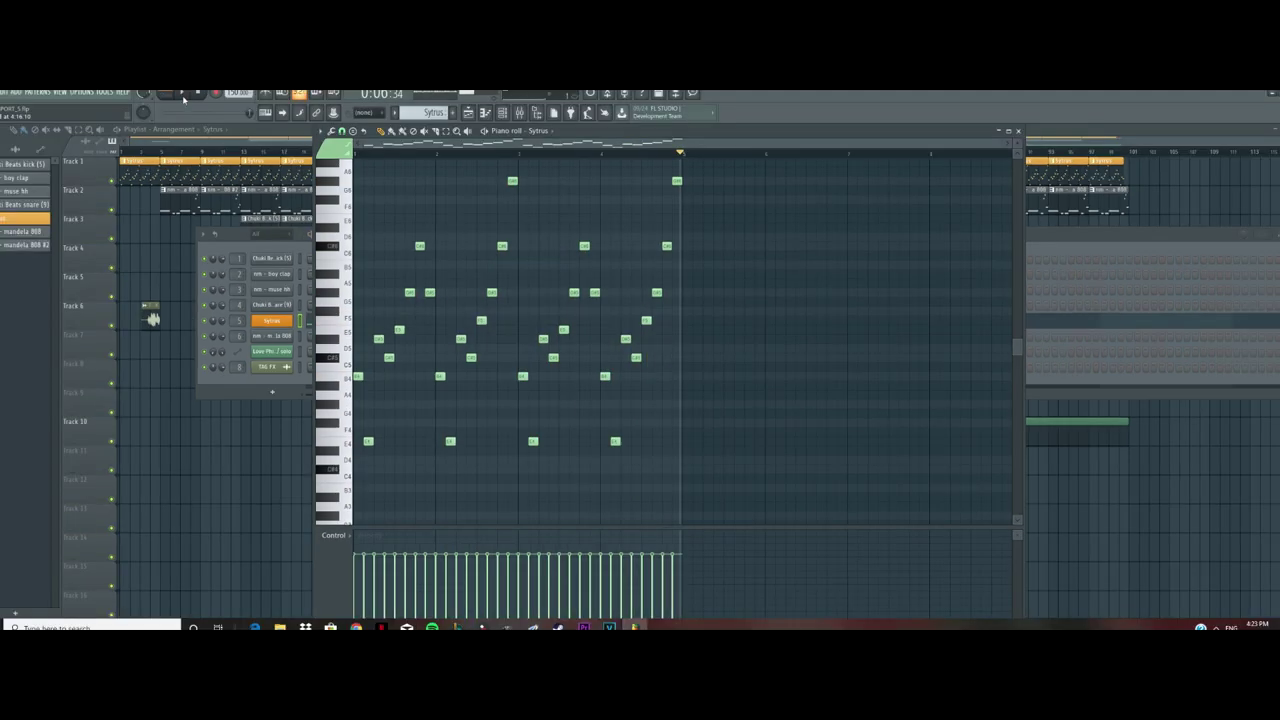
key("space")
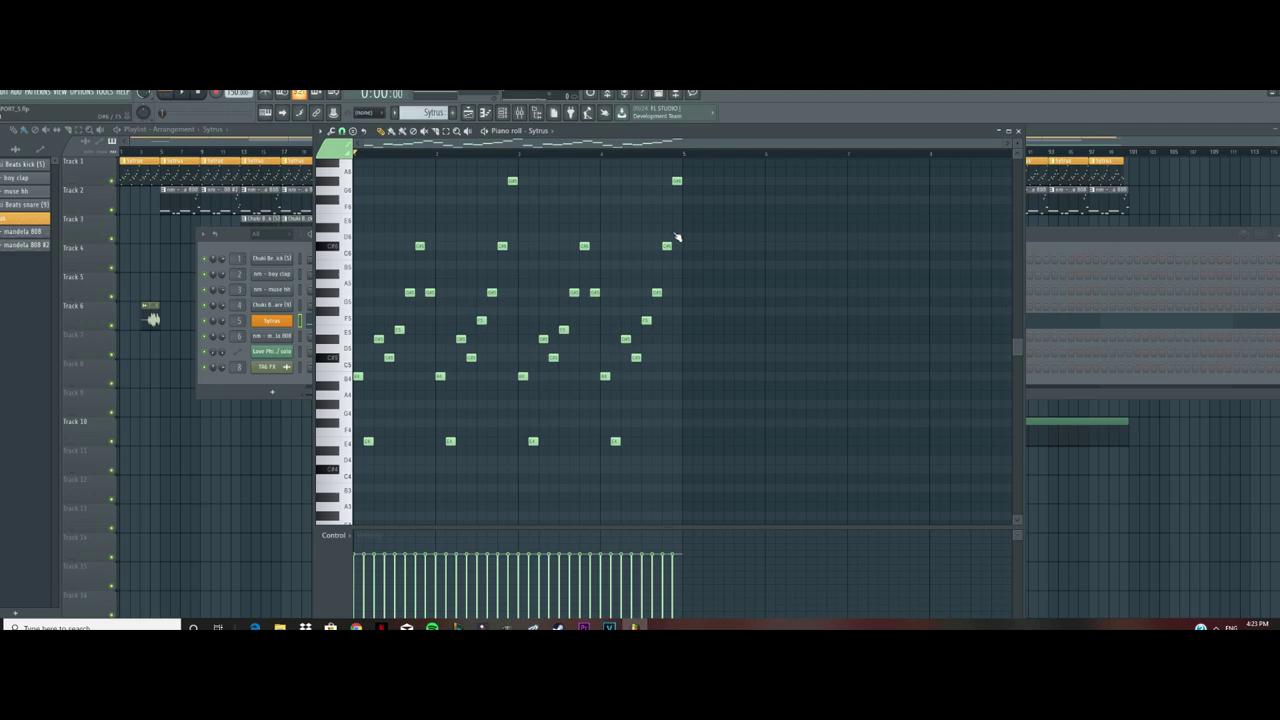
Return to the playlist and open the first mandela 808 pattern on Track 2 in the piano roll.
left_click(243, 234)
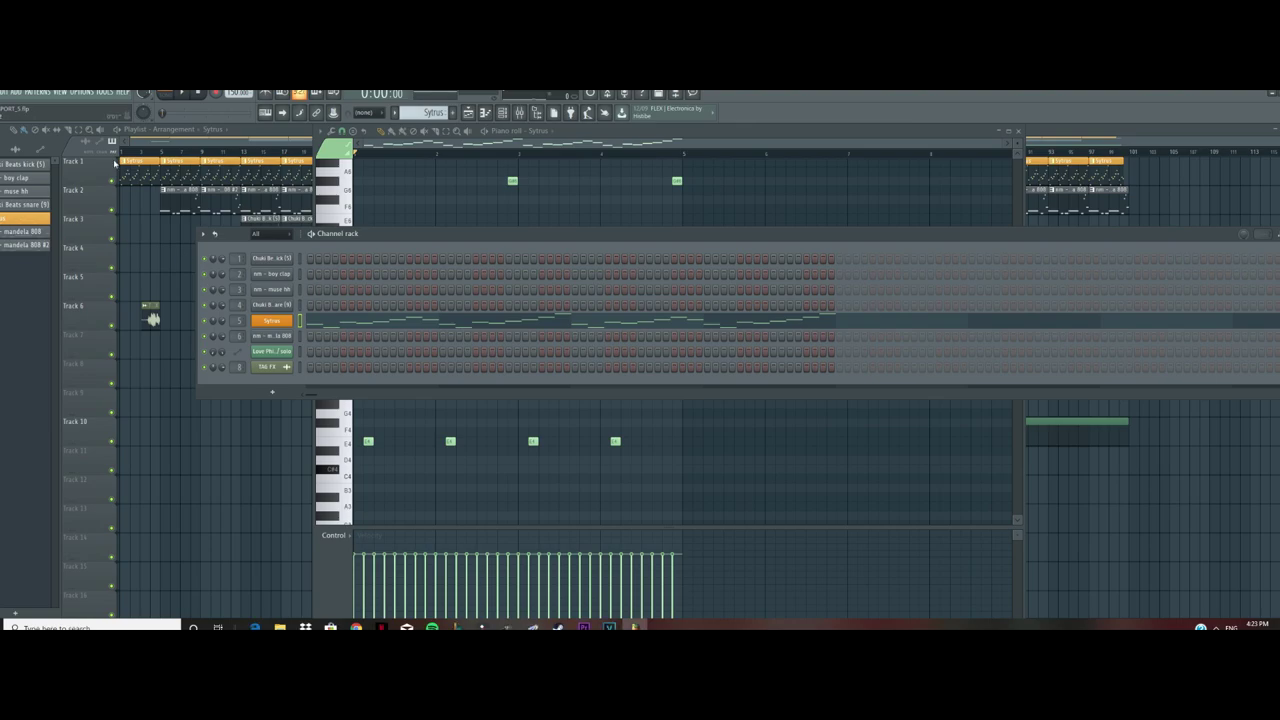
left_click(200, 152)
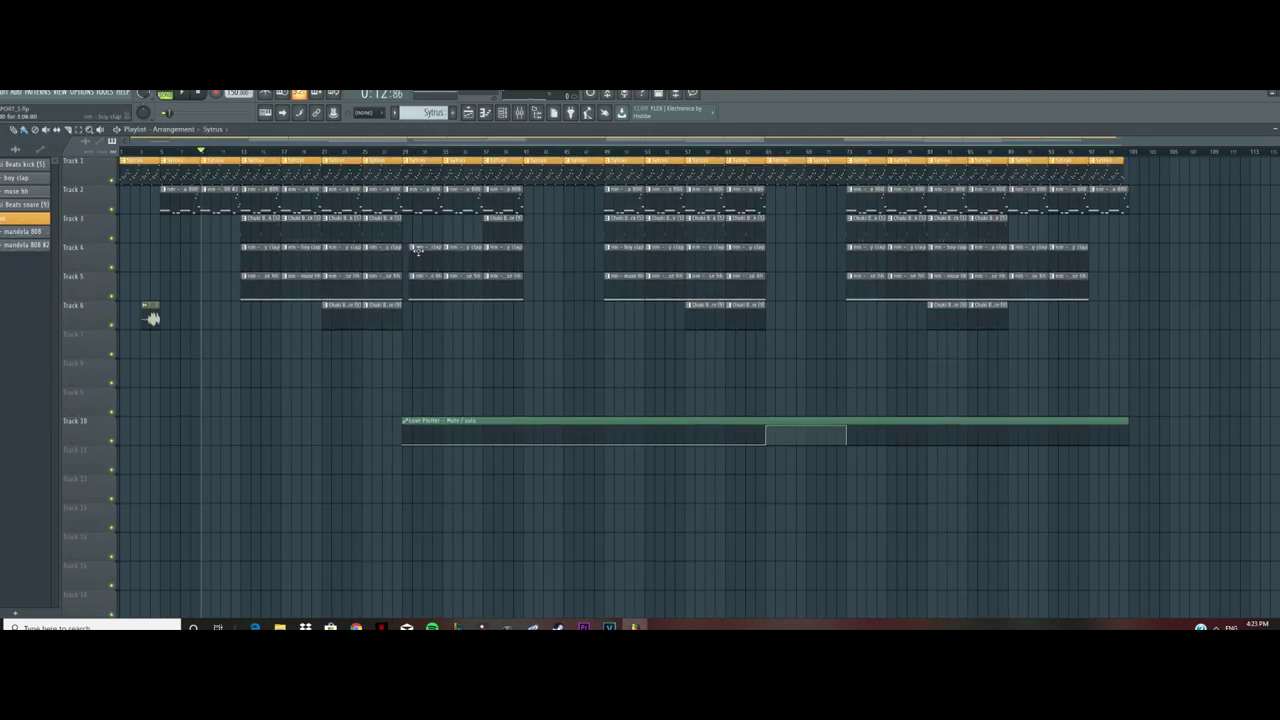
scroll(180, 154, "up", 12)
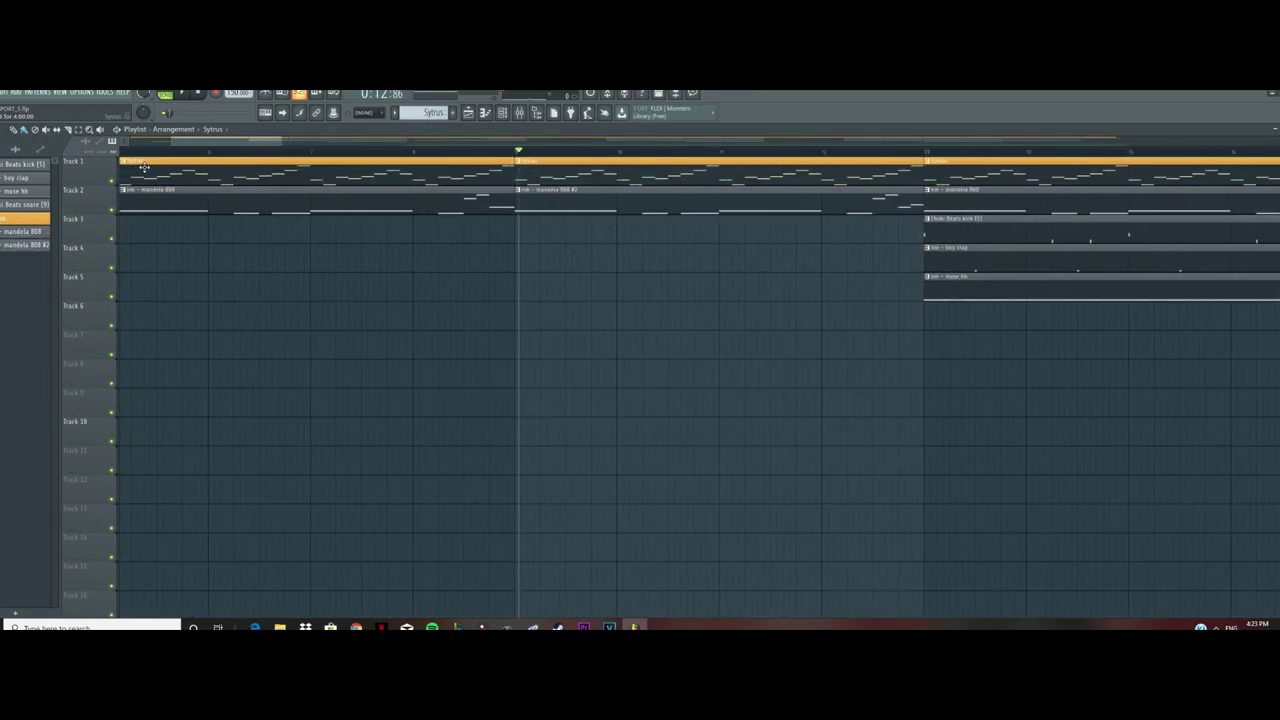
scroll(440, 175, "down", 10)
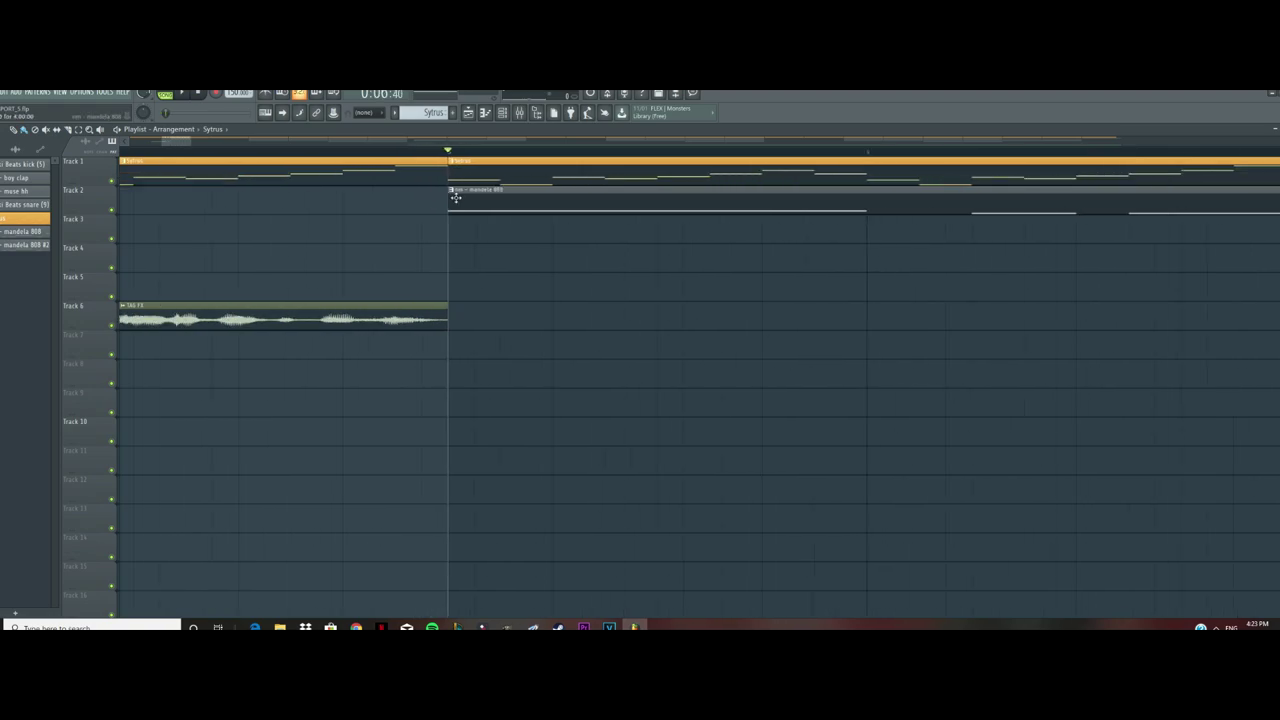
double_click(313, 214)
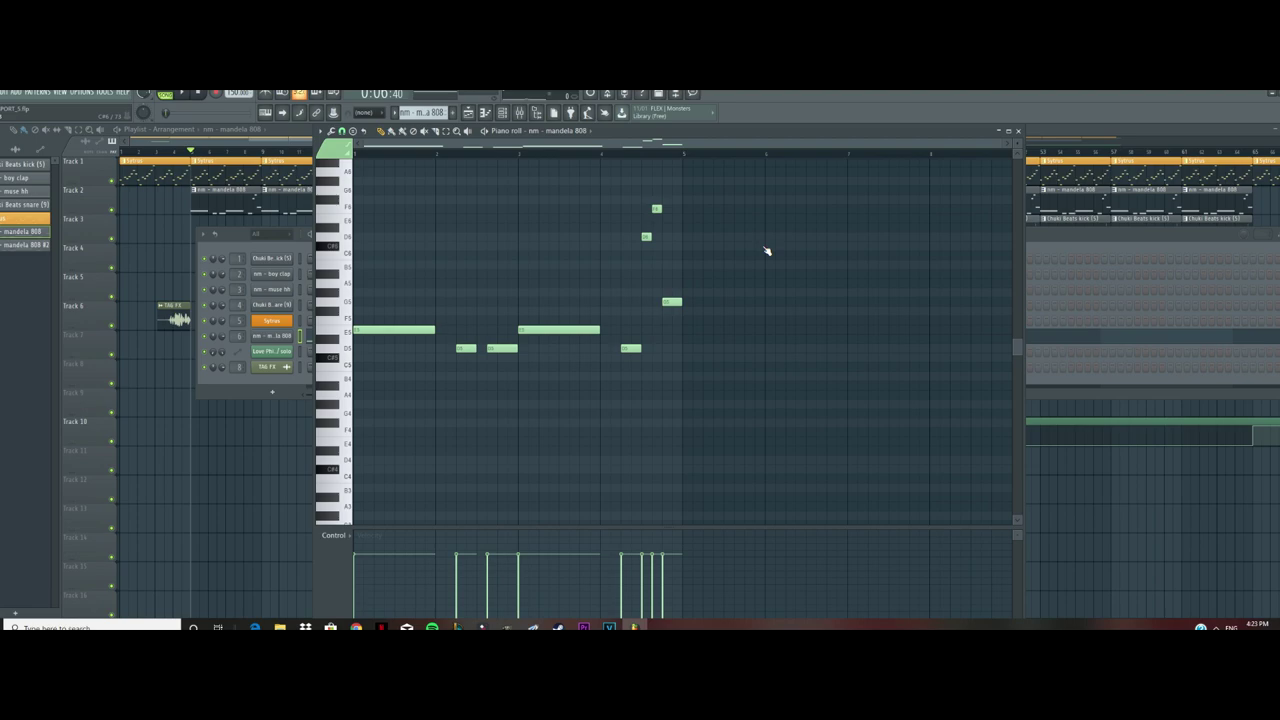
Examine the effects on mixer insert 6, opening and closing the CamelCrusher plugin.
left_click(502, 112)
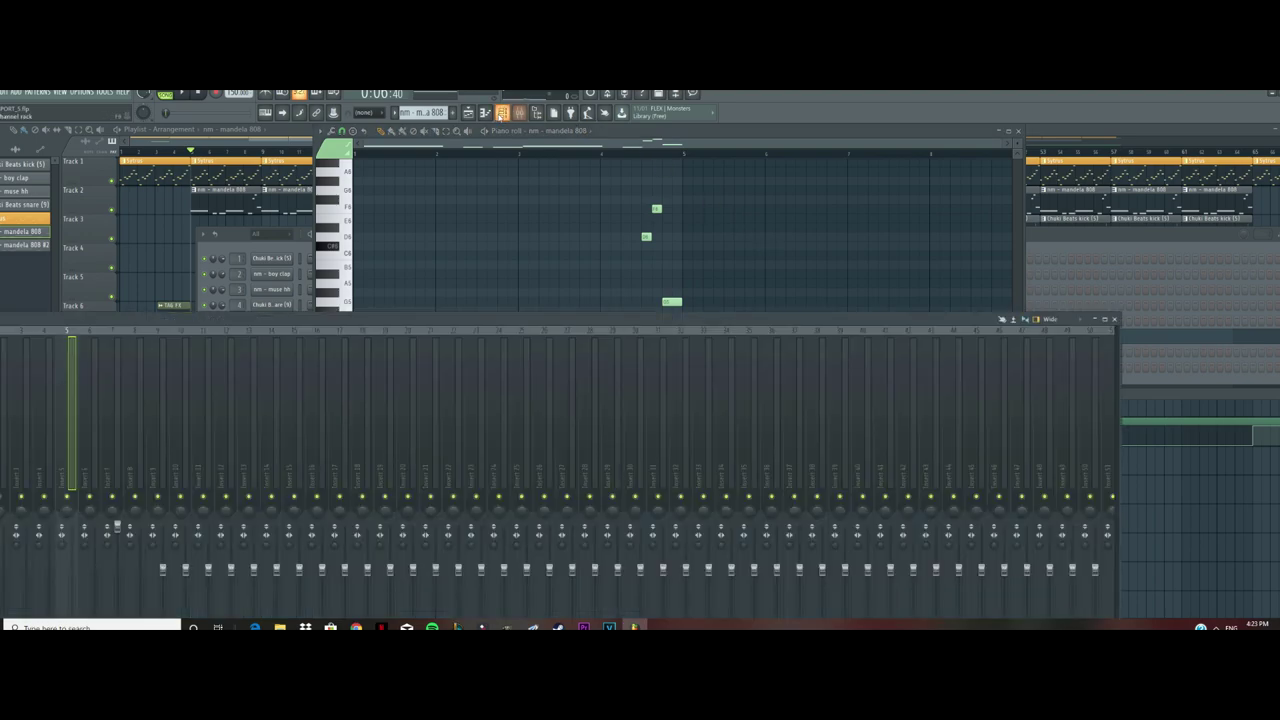
key("F6")
left_click(501, 117)
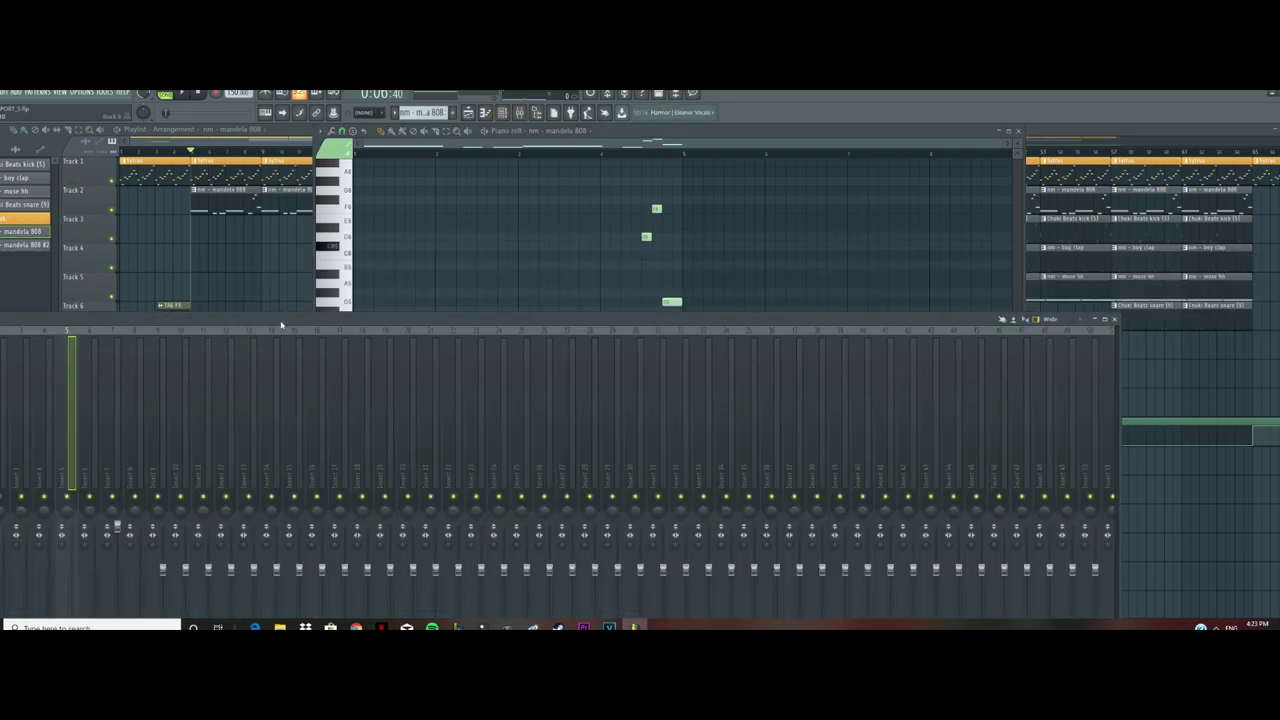
left_click_drag(282, 321, 650, 185)
left_click(457, 258)
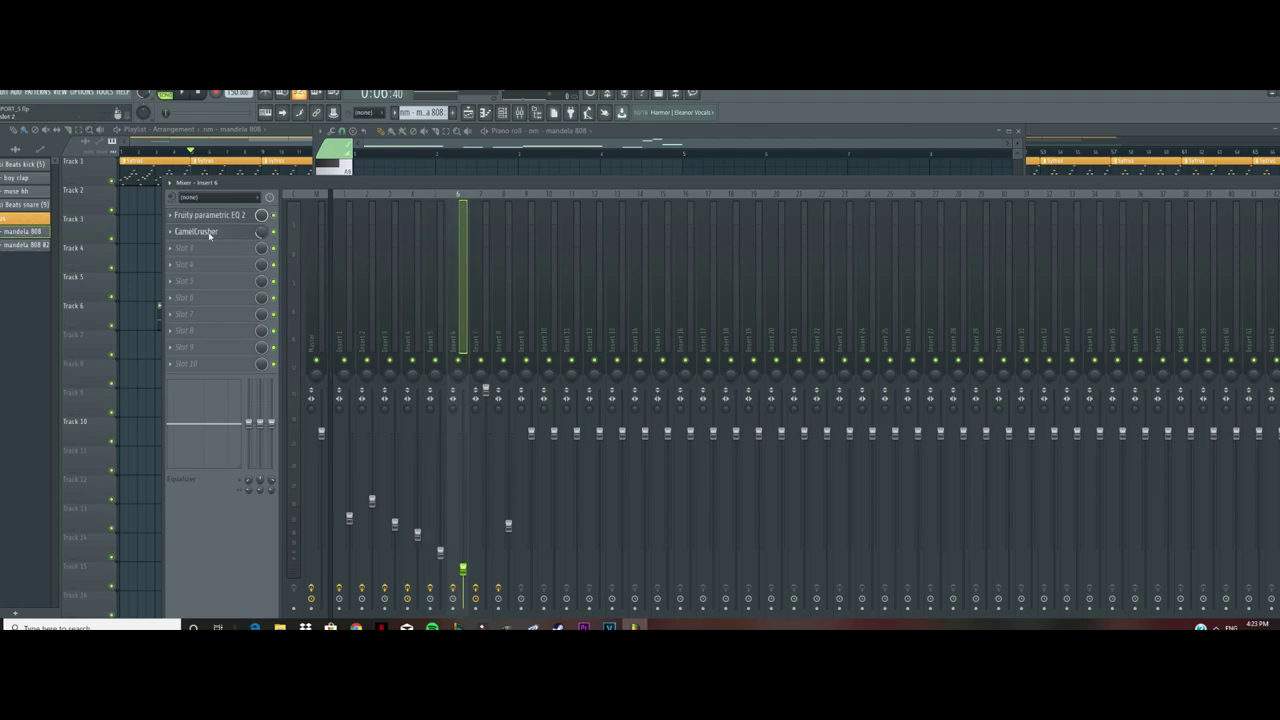
left_click(204, 236)
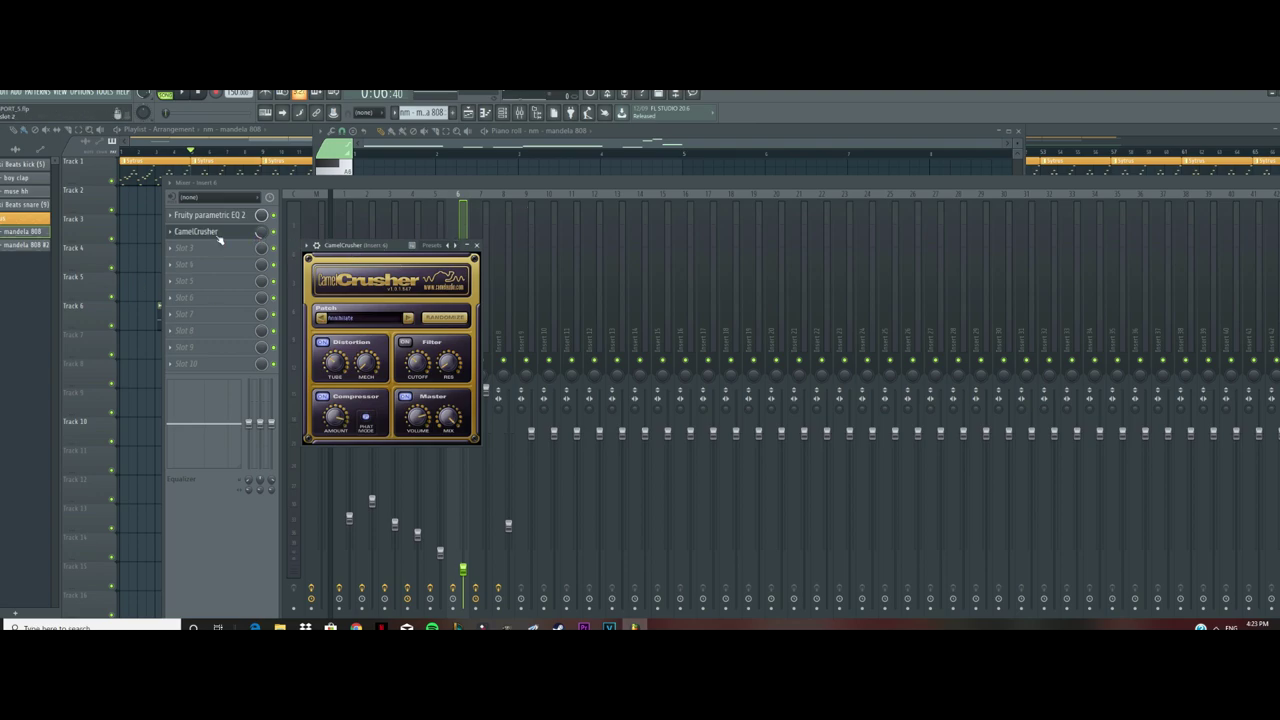
left_click(474, 245)
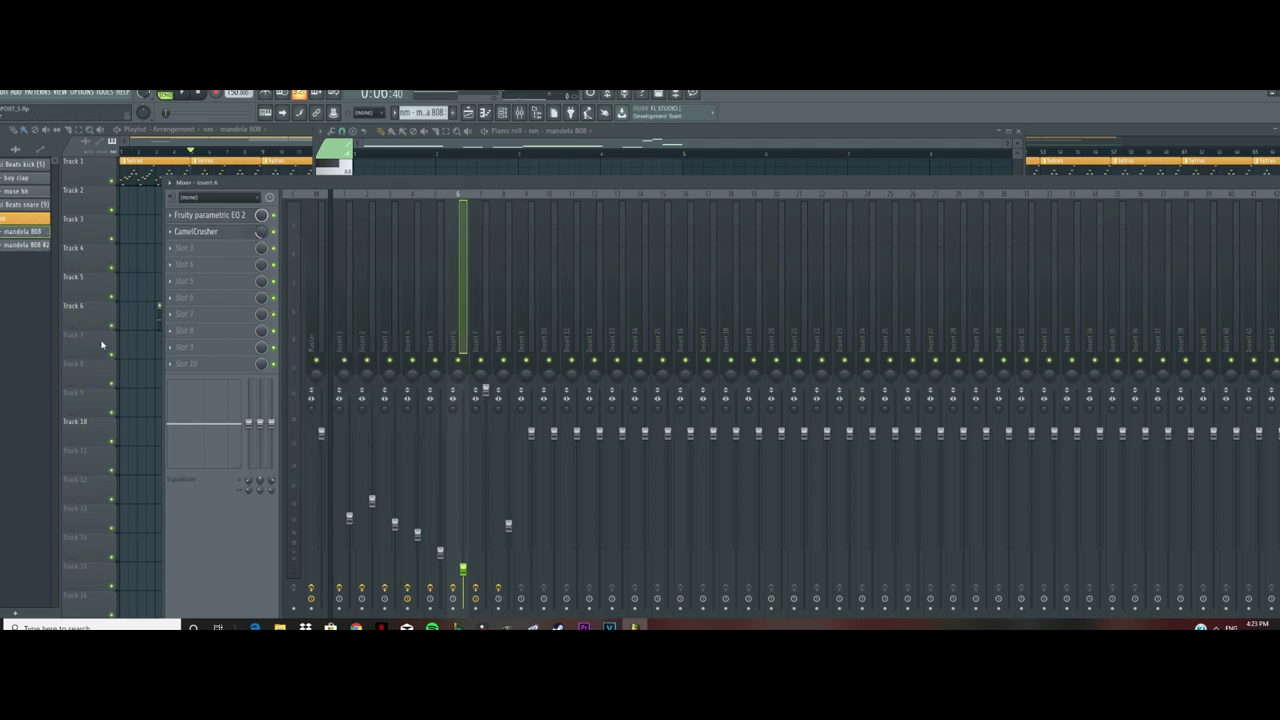
Open the mandela 808 #2 pattern from Track 2 in the piano roll and look over its notes.
left_click(140, 341)
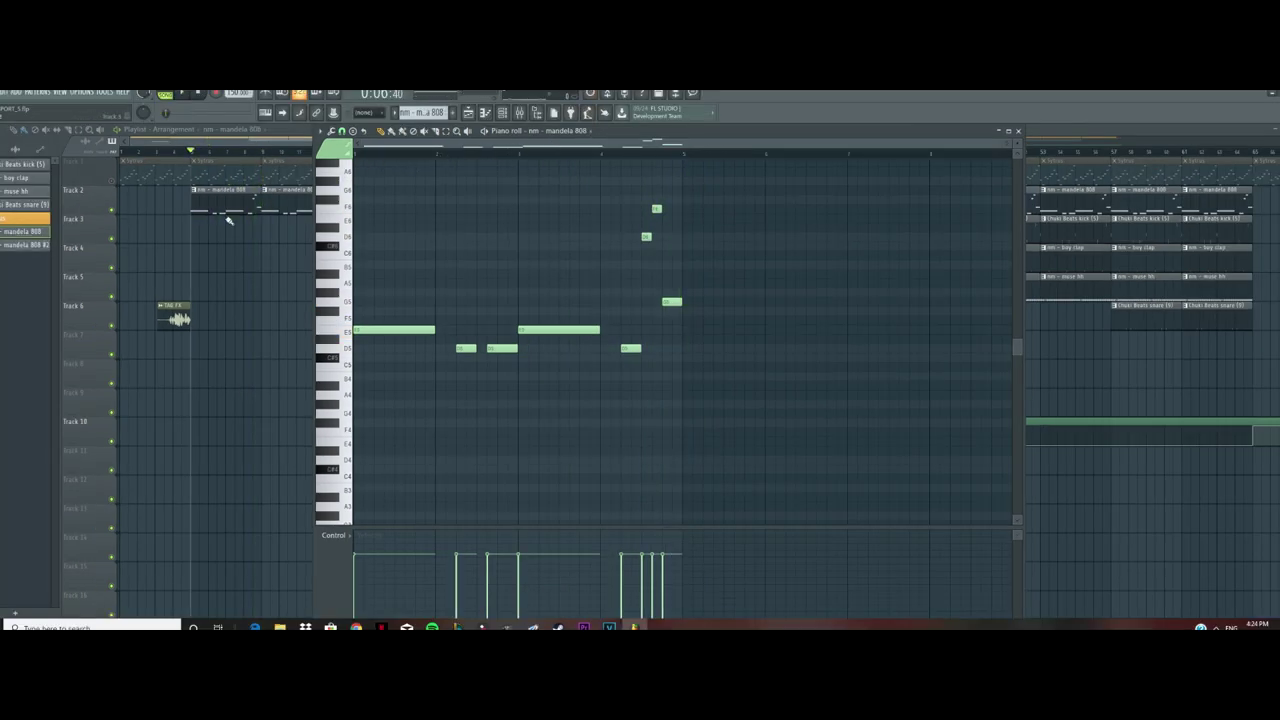
left_click(263, 151)
scroll(265, 170, "up", 4)
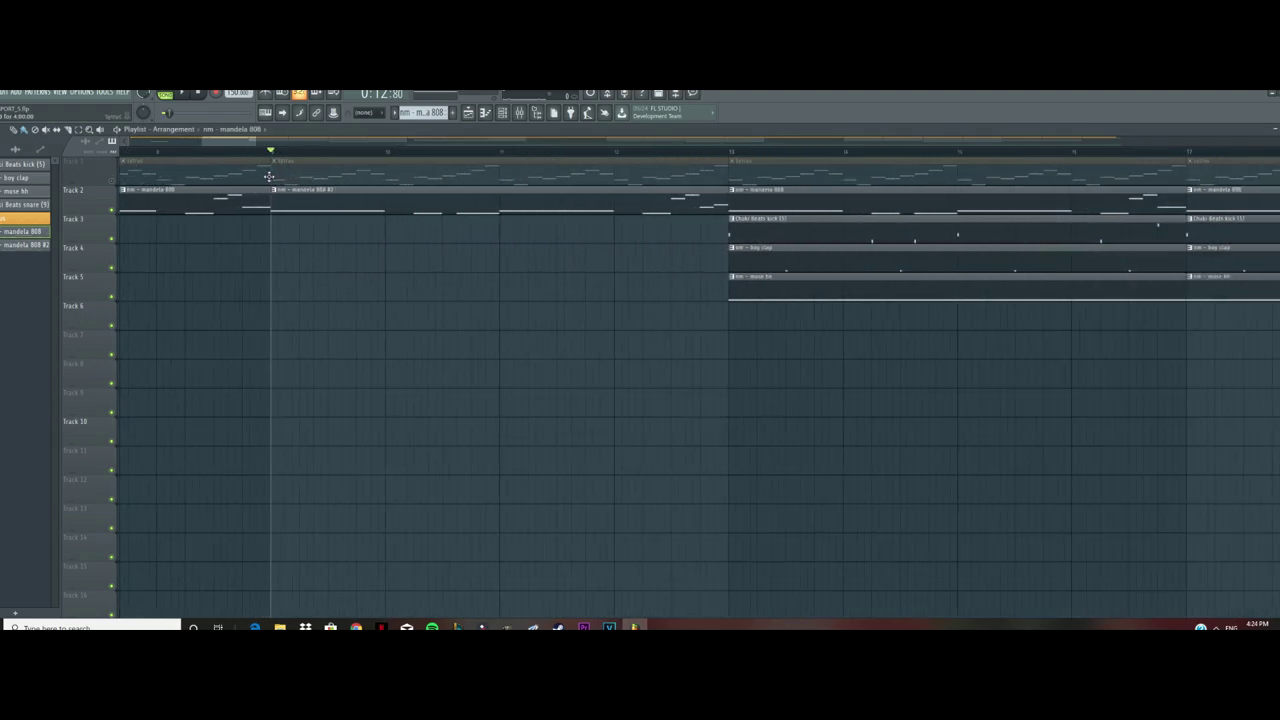
scroll(250, 185, "down", 7)
double_click(228, 207)
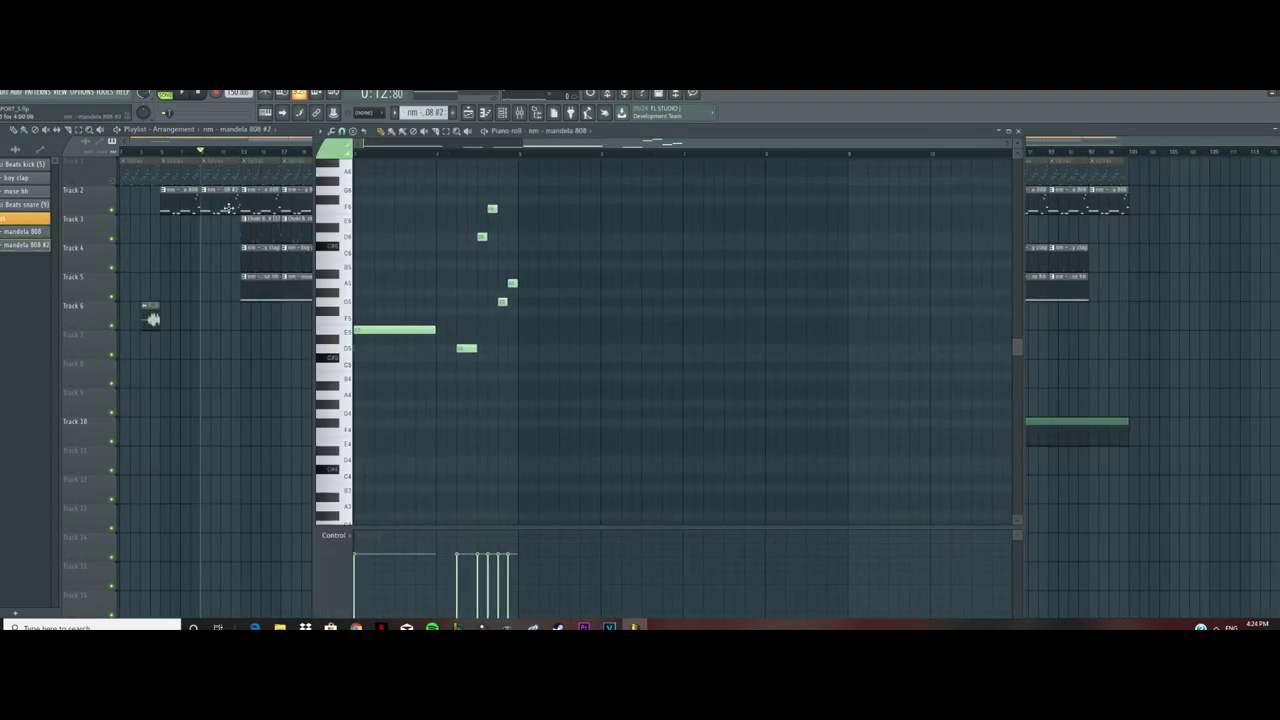
scroll(451, 274, "left", 2)
scroll(537, 223, "down", 2)
scroll(537, 223, "up", 3)
scroll(537, 223, "down", 2)
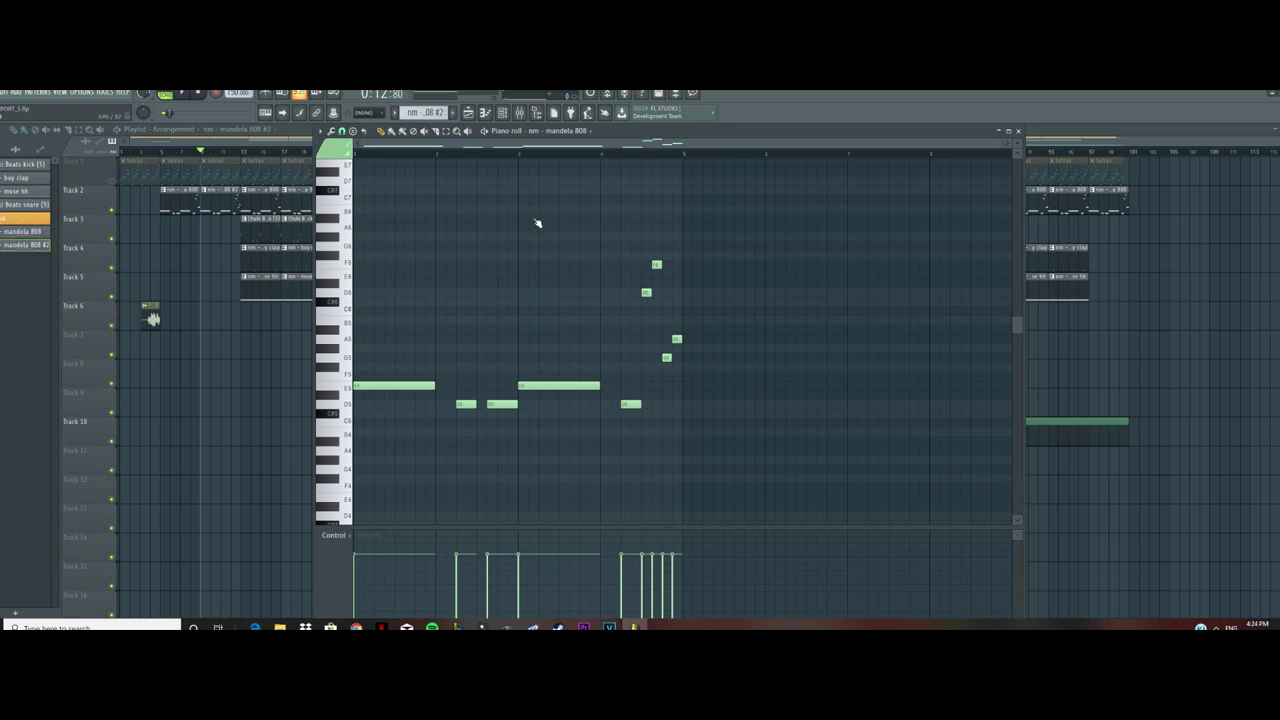
Inspect the note panning of the last two mandela 808 #2 notes and switch the control lane back to note velocity.
left_click(333, 535)
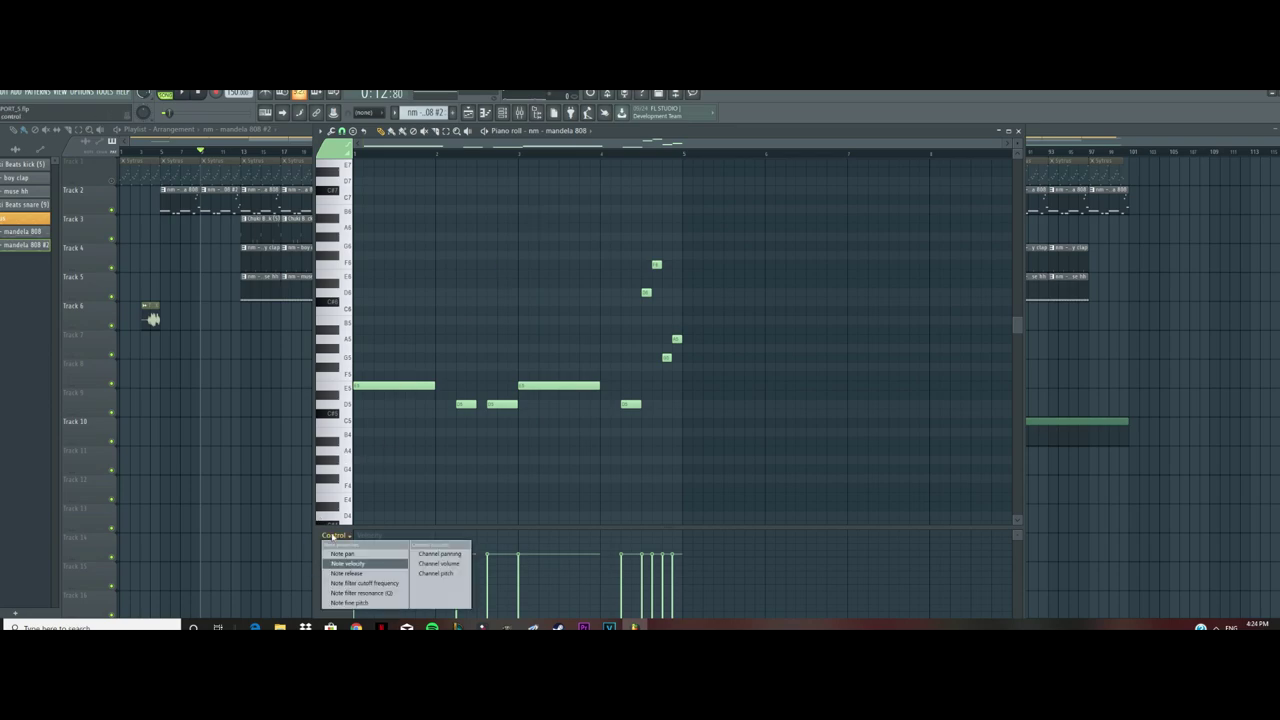
left_click(345, 552)
left_click_drag(661, 337, 741, 399)
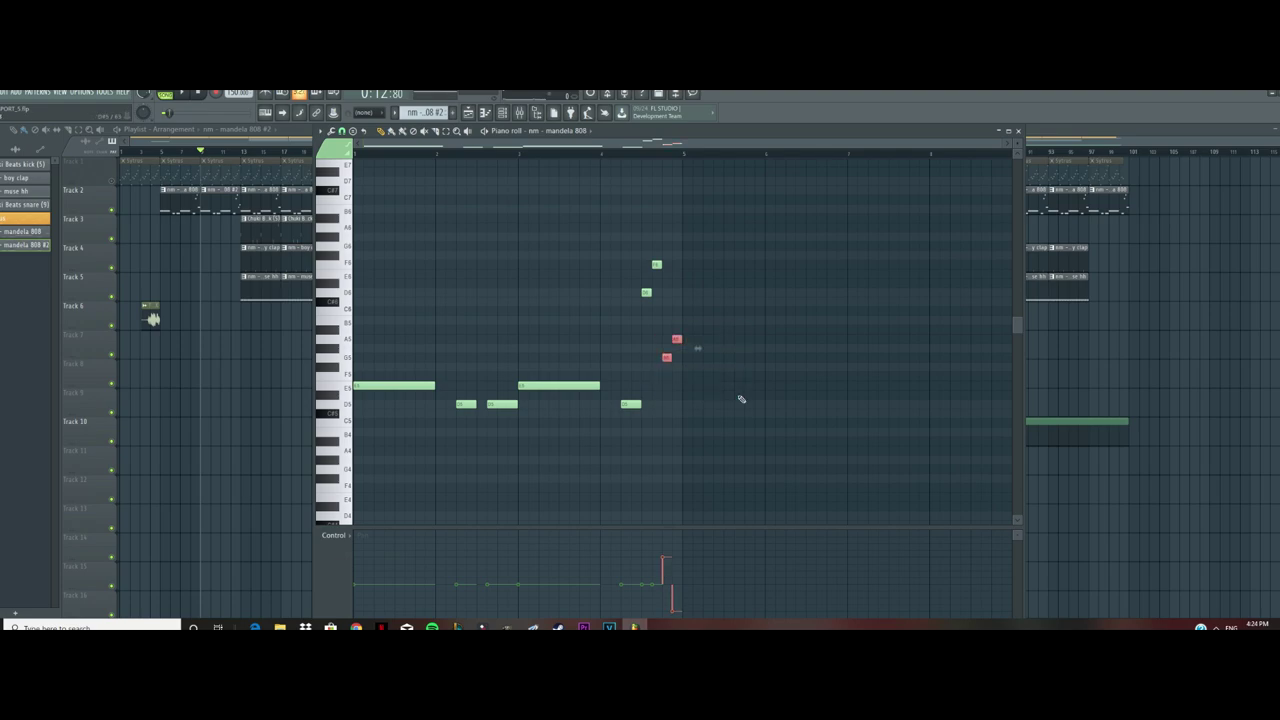
left_click(749, 414)
left_click(333, 535)
left_click(345, 554)
Play back the Chuki Beats kick (5) and boy clap patterns in the piano roll.
key("space")
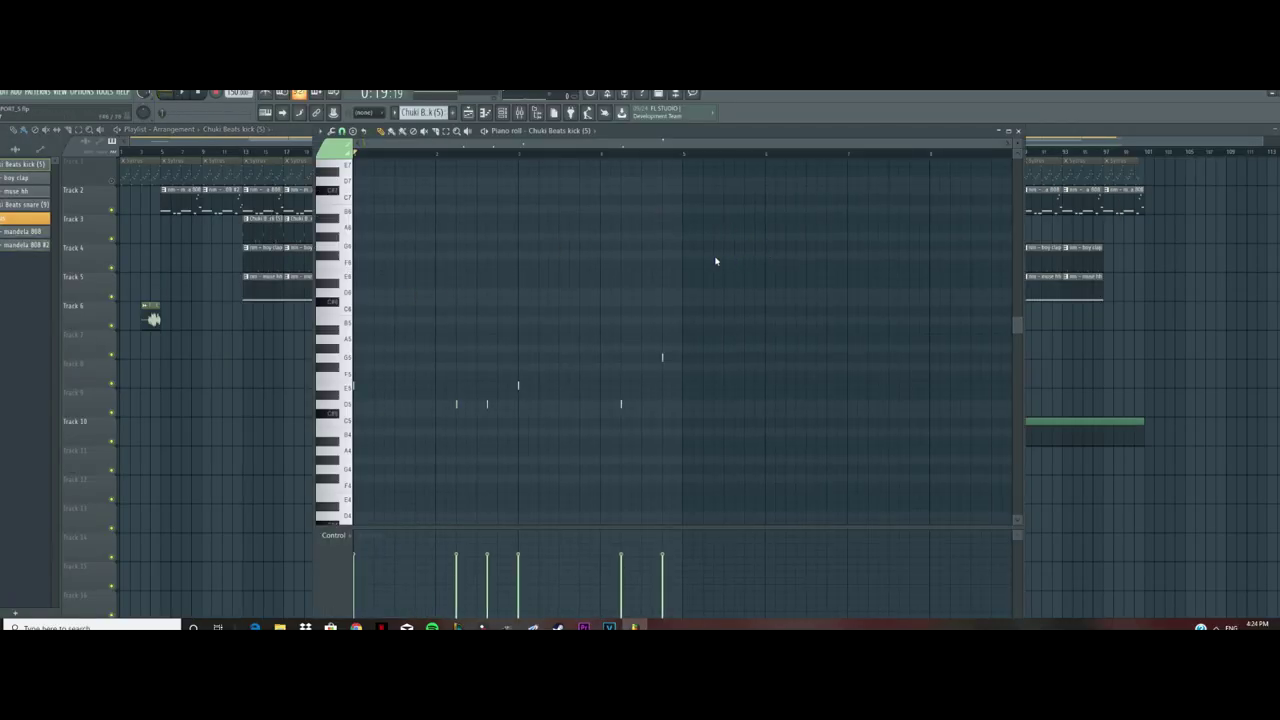
key("space")
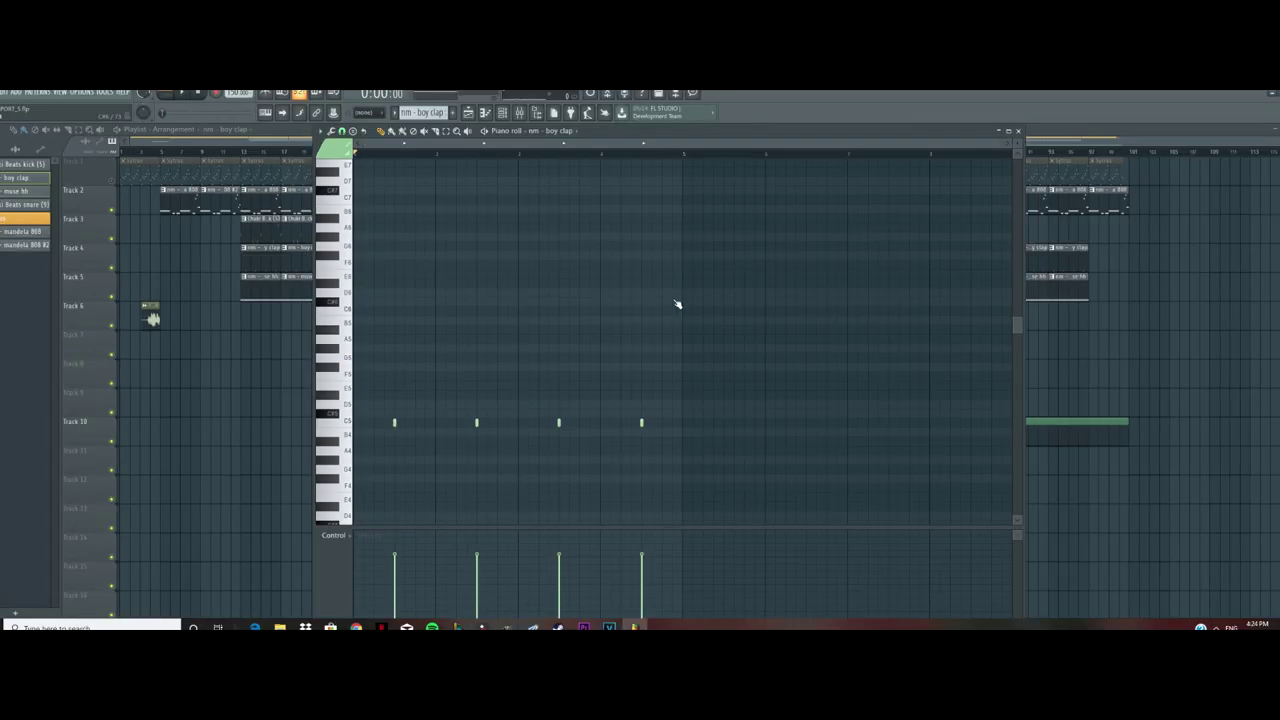
key("space")
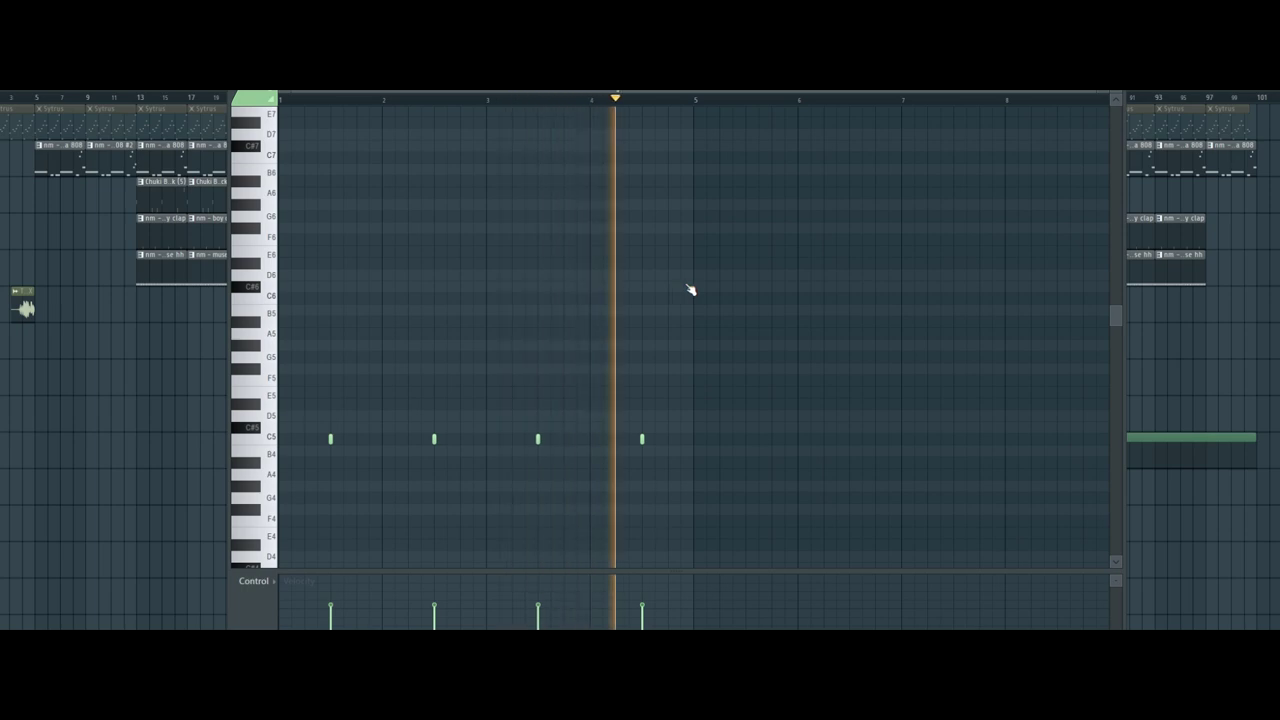
key("space")
Open the muse hh hi-hat pattern from Track 5, play it back and close the piano roll.
double_click(256, 289)
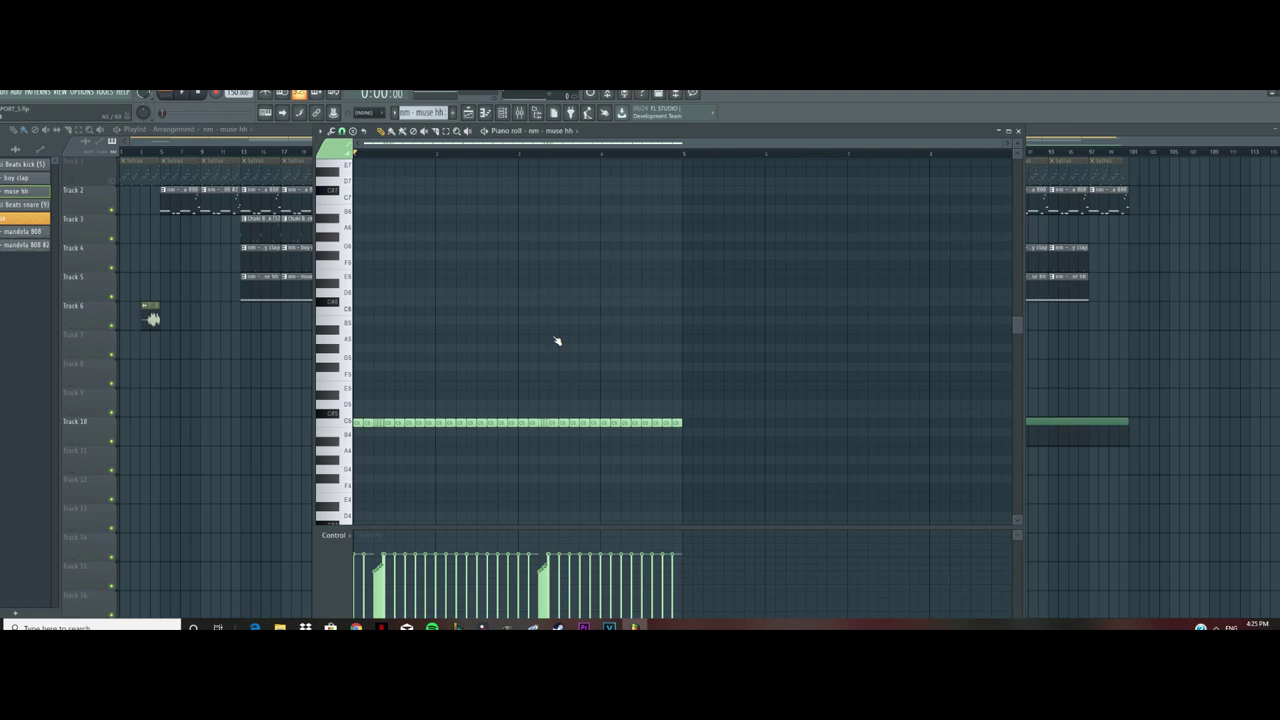
key("space")
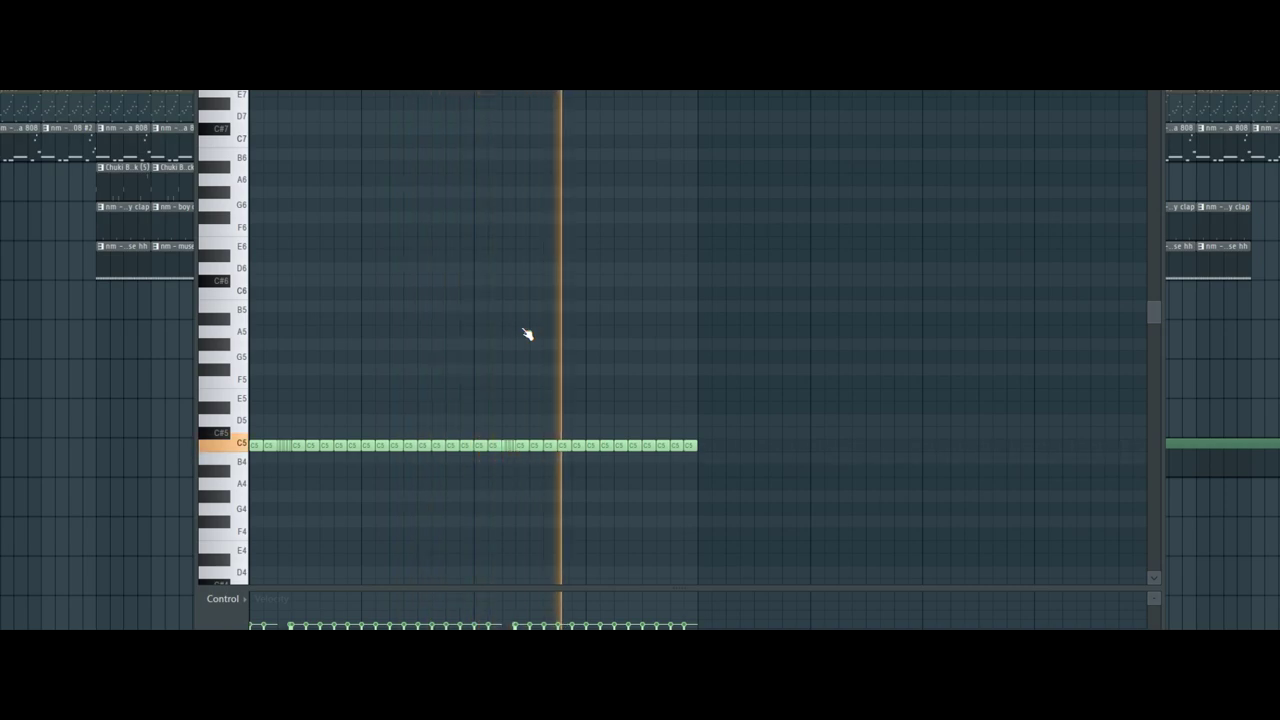
key("space")
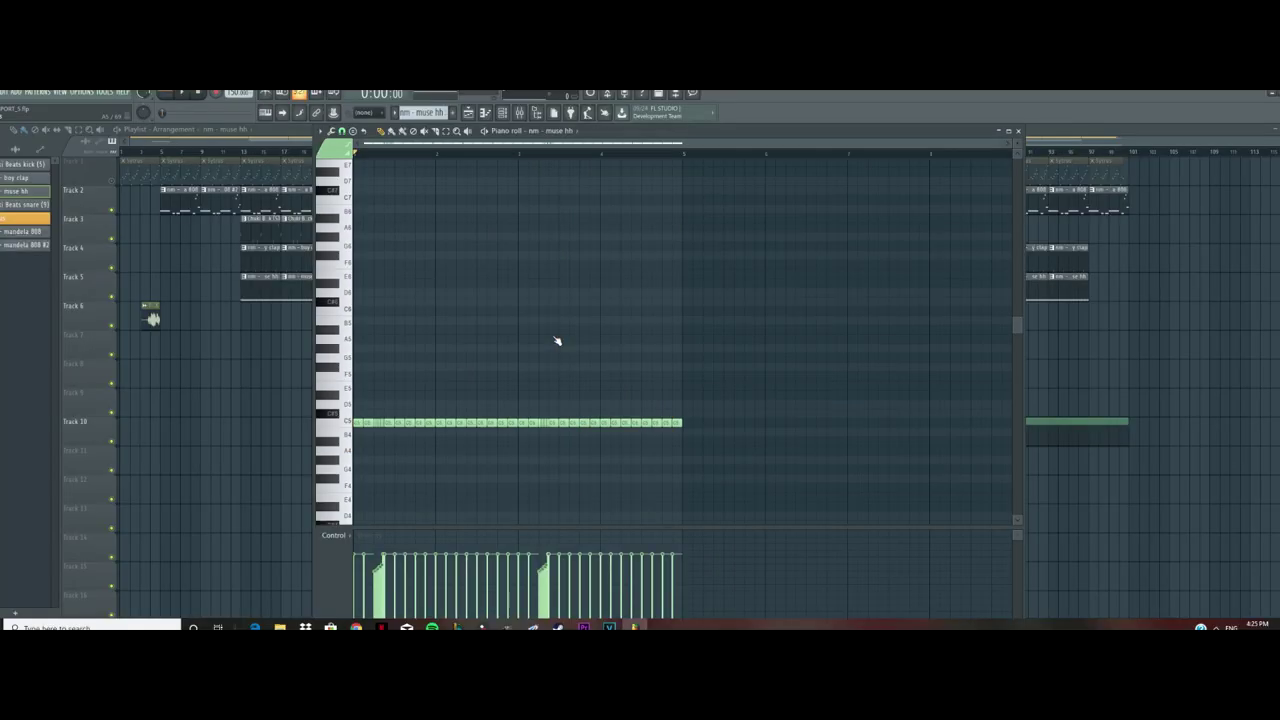
left_click(1018, 131)
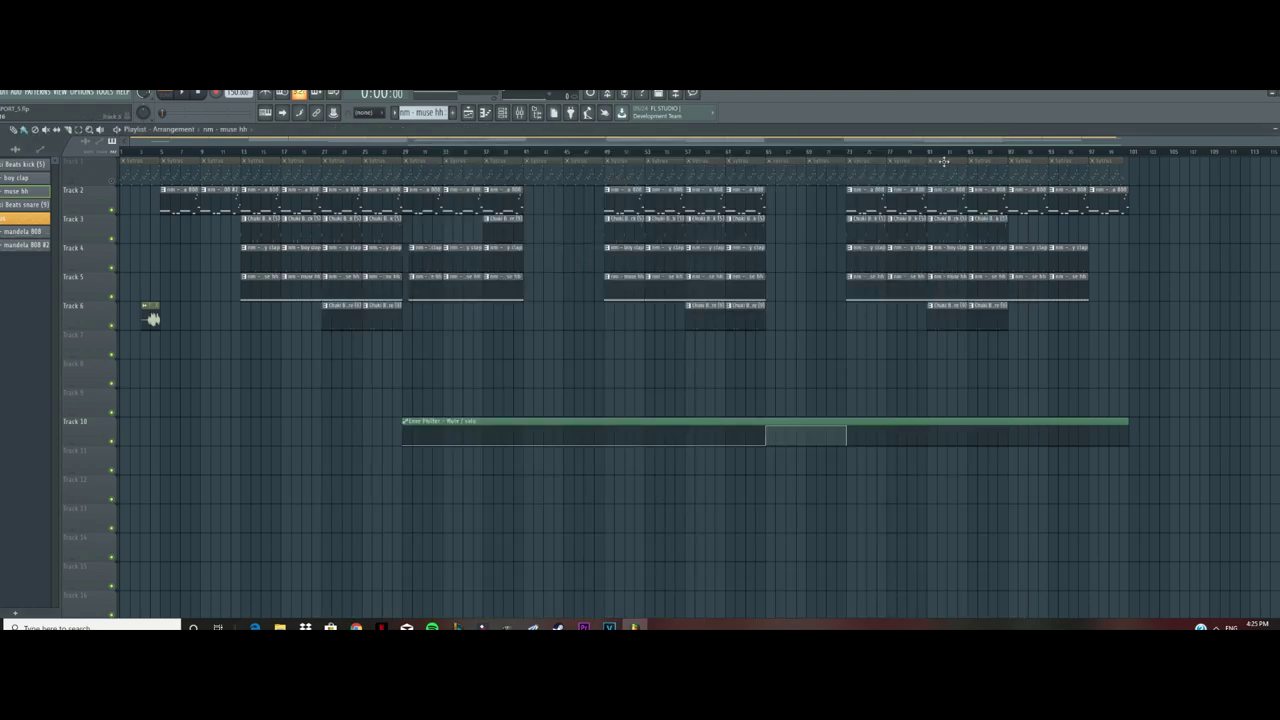
Open the Chuki Beats snare (9) pattern from Track 6, play it back and close the piano roll.
scroll(310, 272, "up", 1)
scroll(310, 272, "up", 4)
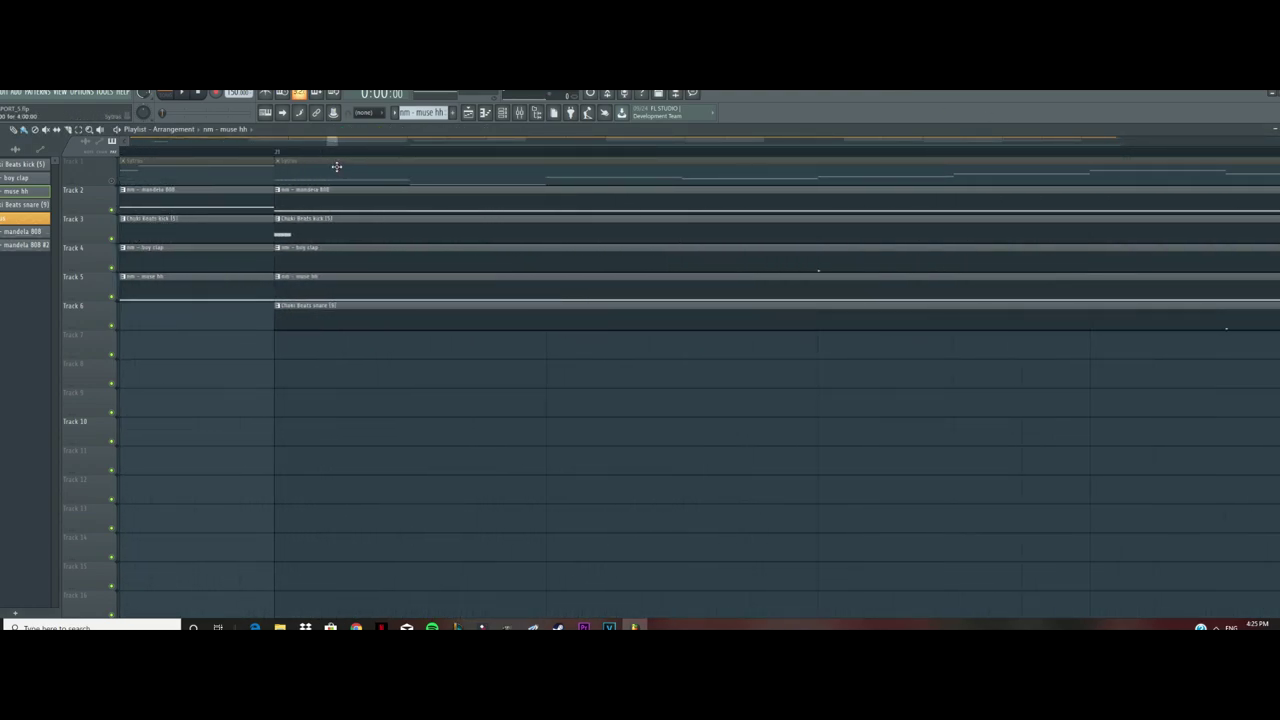
double_click(294, 318)
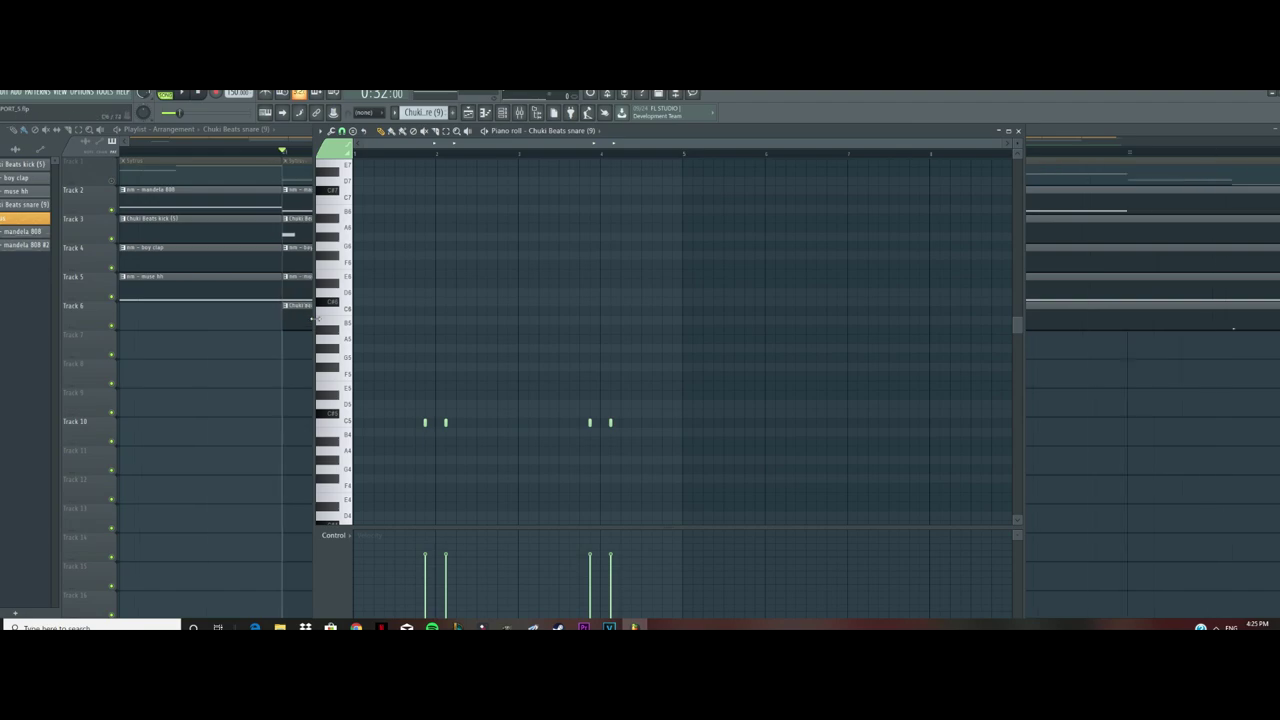
key("space")
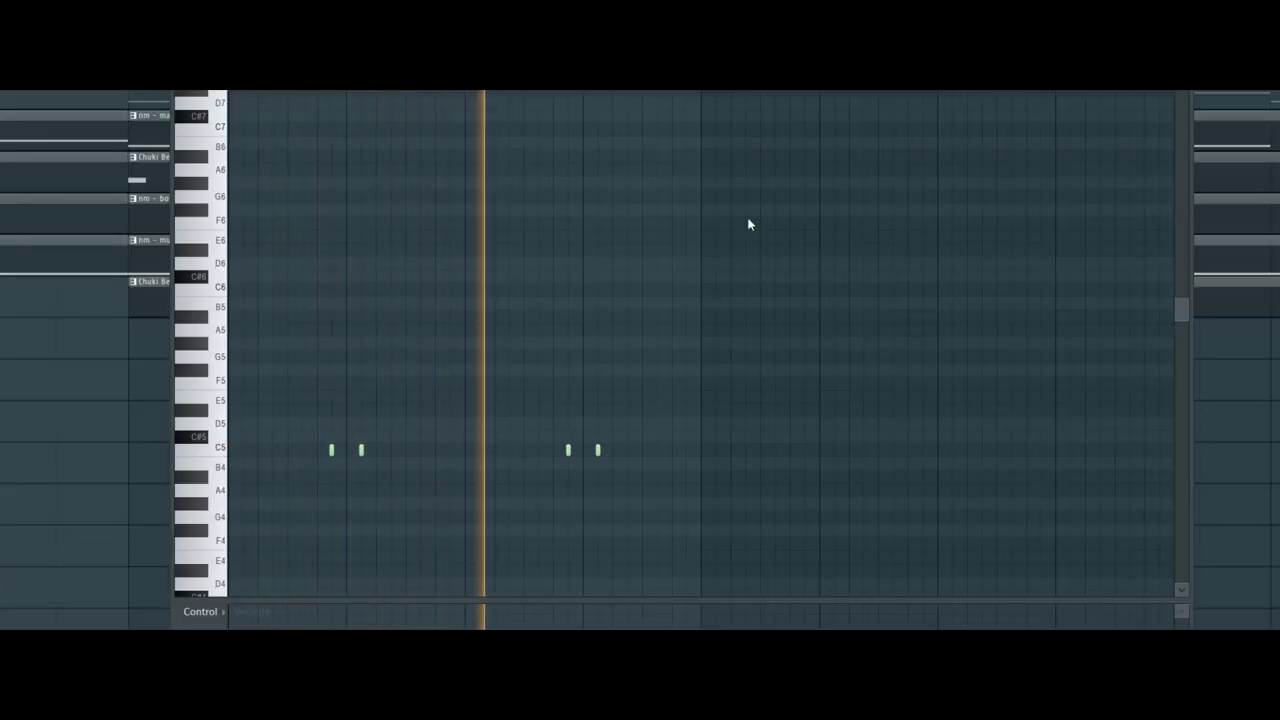
key("space")
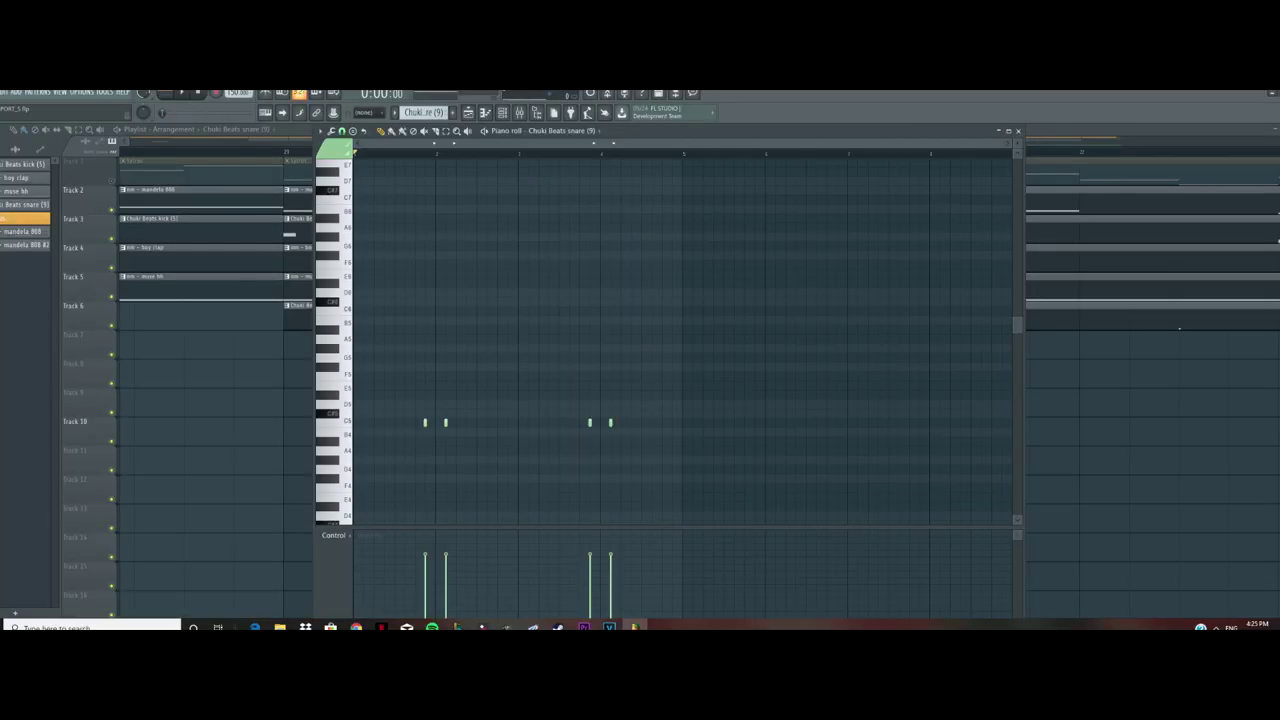
left_click(1020, 132)
Play the arrangement in the playlist from just before bar 13, where the drums enter.
scroll(848, 320, "down", 10)
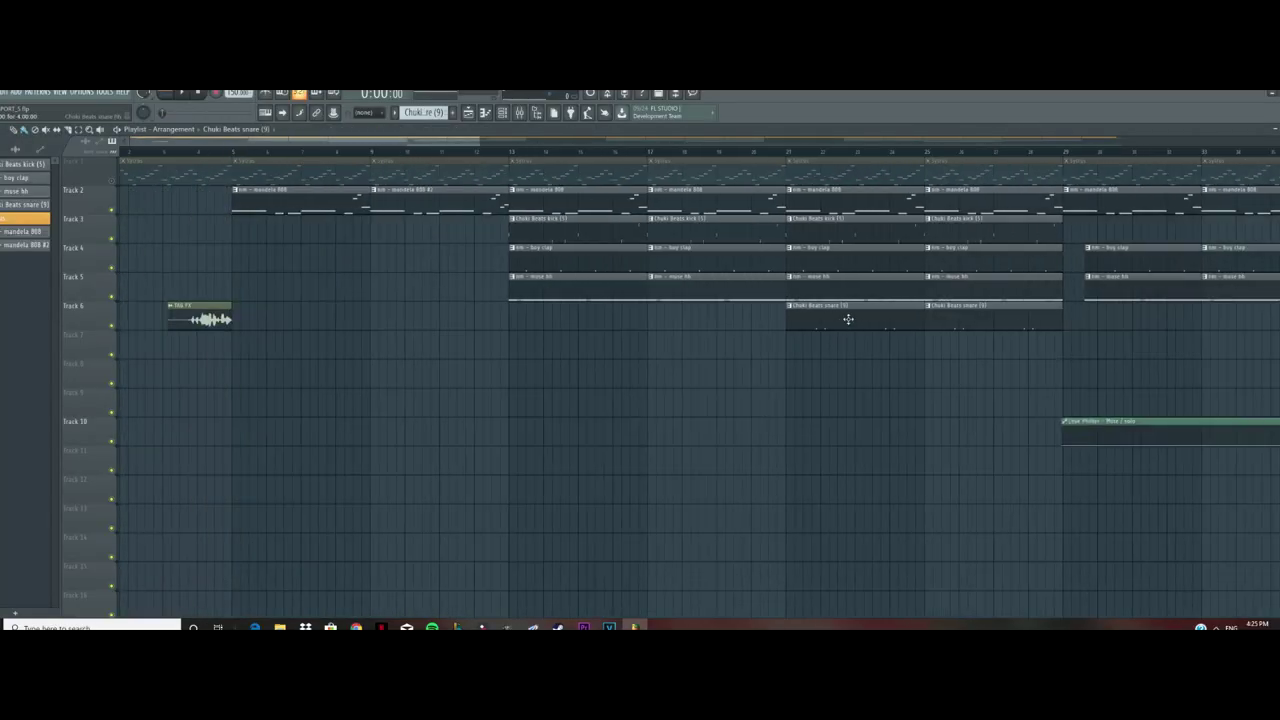
left_click(520, 155)
key("space")
scroll(505, 156, "up", 8)
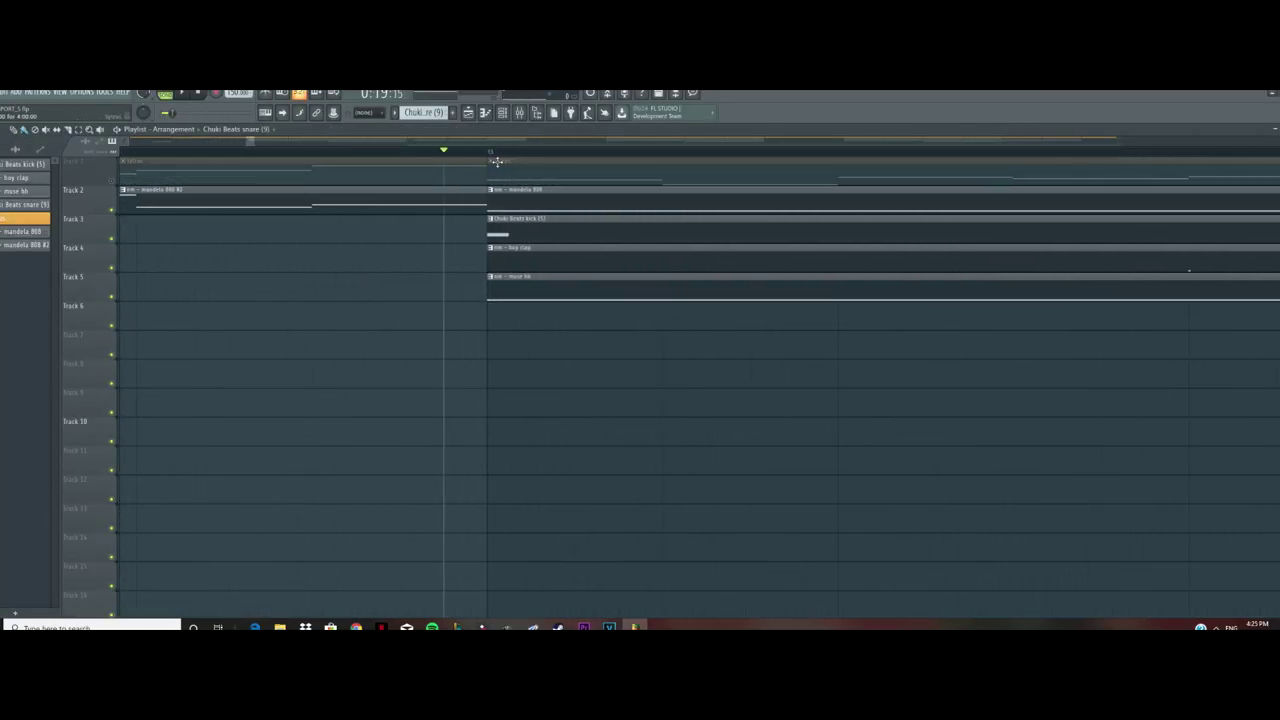
scroll(714, 314, "down", 6)
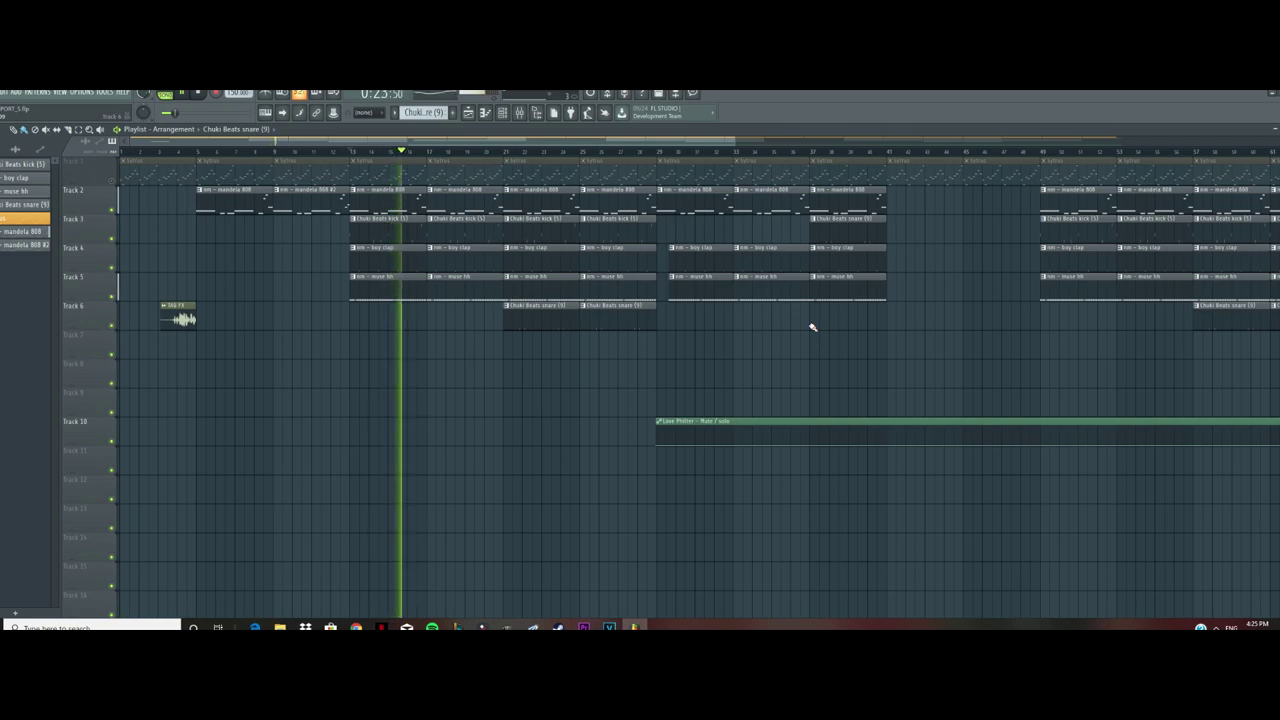
Pause the arrangement and unmute the melody on Track 1 in the playlist.
key("space")
scroll(352, 155, "down", 3)
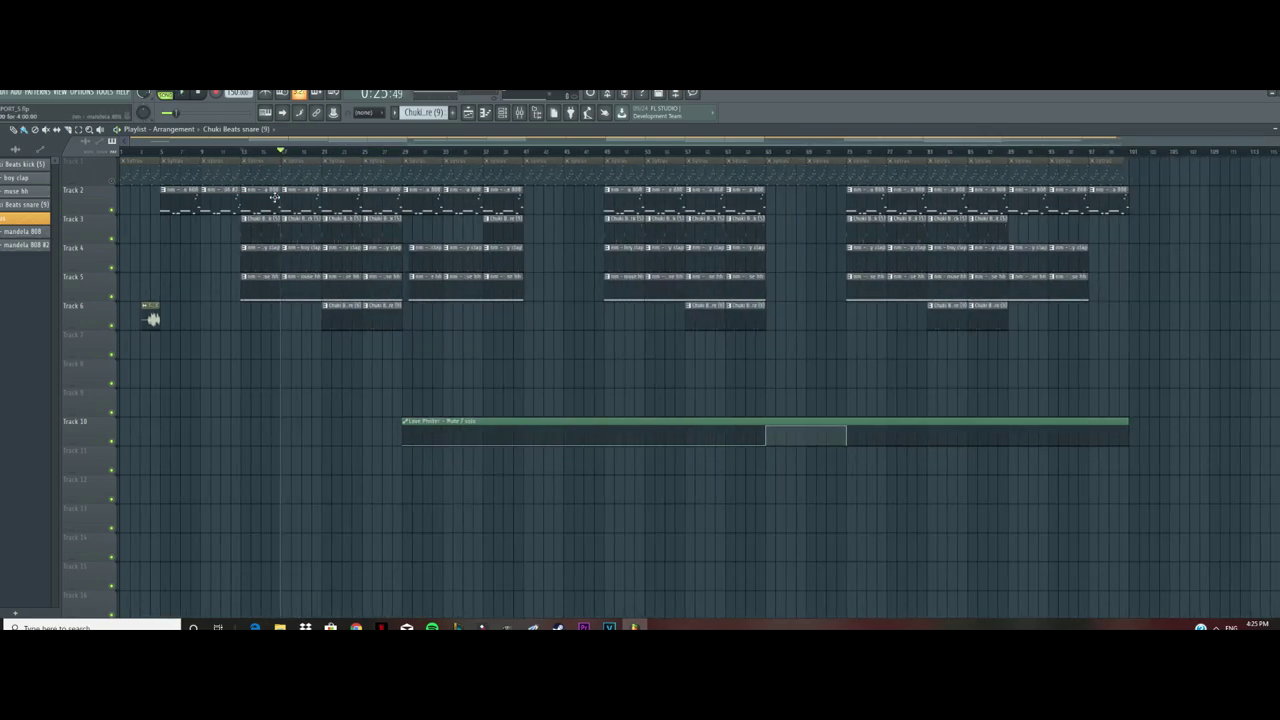
left_click(112, 181)
Play the arrangement from bar 13 with the Track 1 melody included, and pause it after a few bars.
scroll(246, 160, "up", 6)
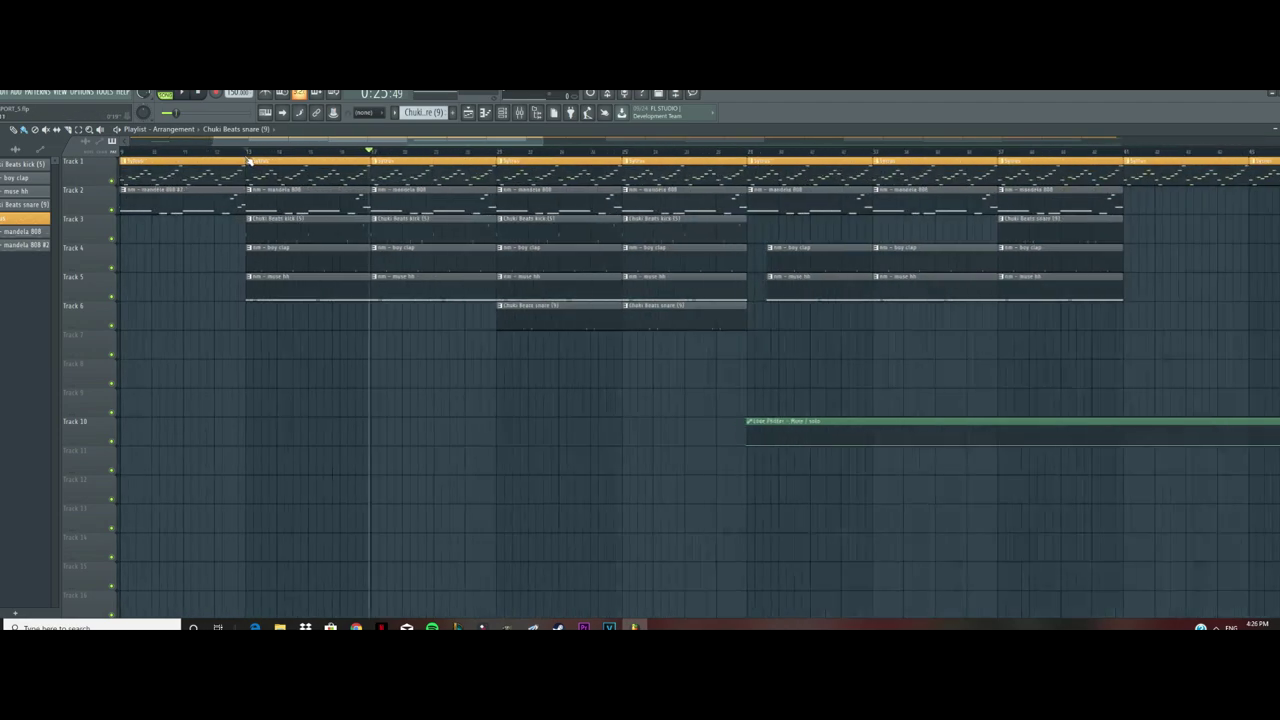
left_click(247, 161)
key("space")
scroll(466, 346, "down", 6)
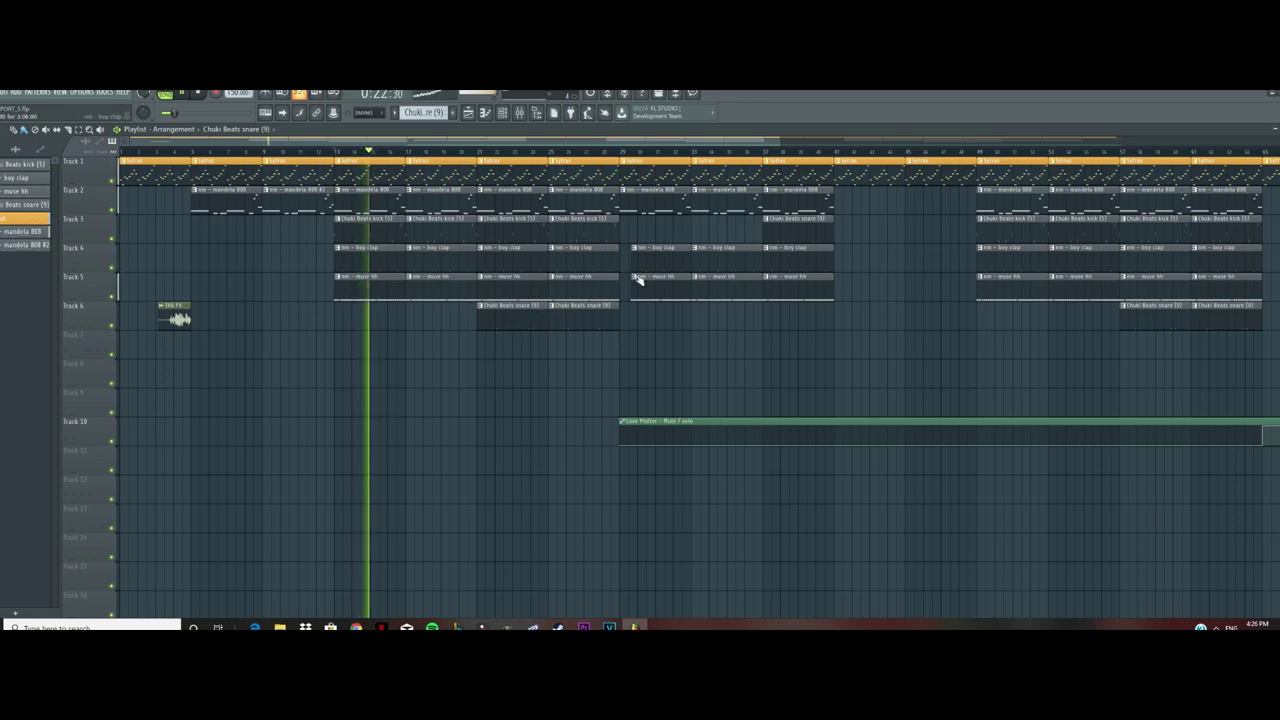
left_click(183, 94)
scroll(520, 297, "down", 3)
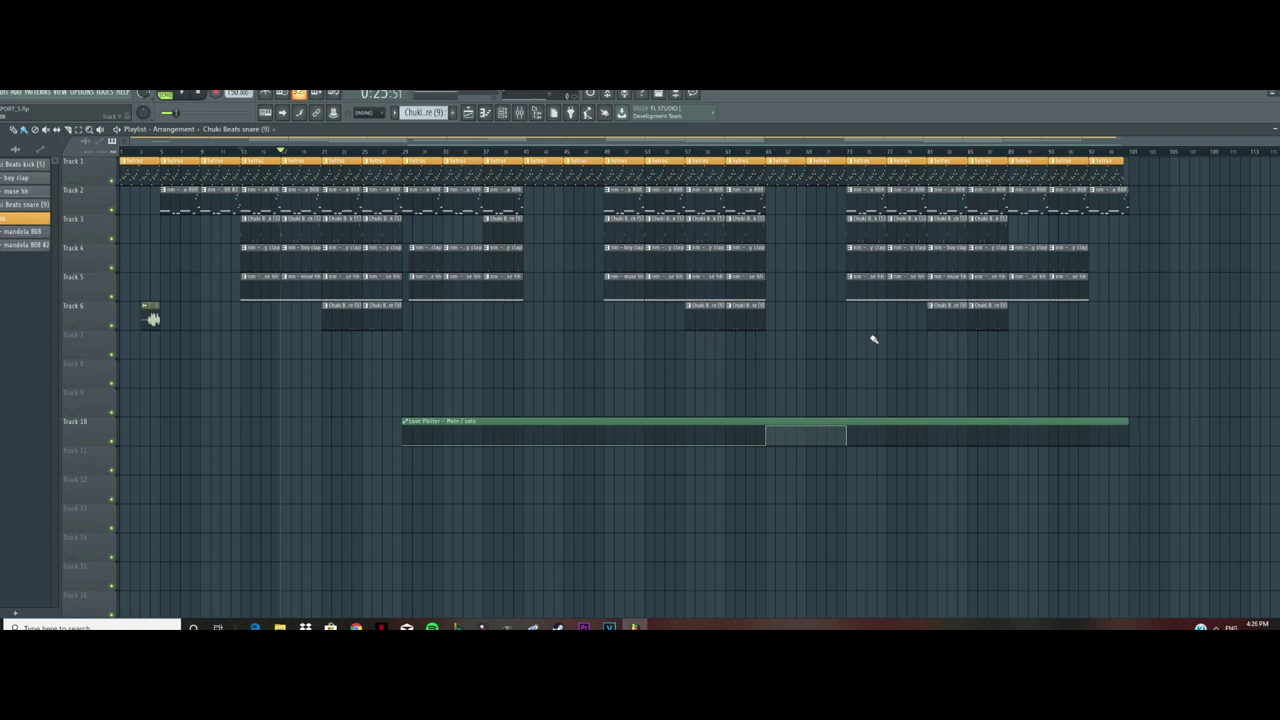
Place the playhead at bar 65, where the Love Philter automation steps up, and open Fruity Love Philter on the Master mixer track.
scroll(770, 160, "up", 8)
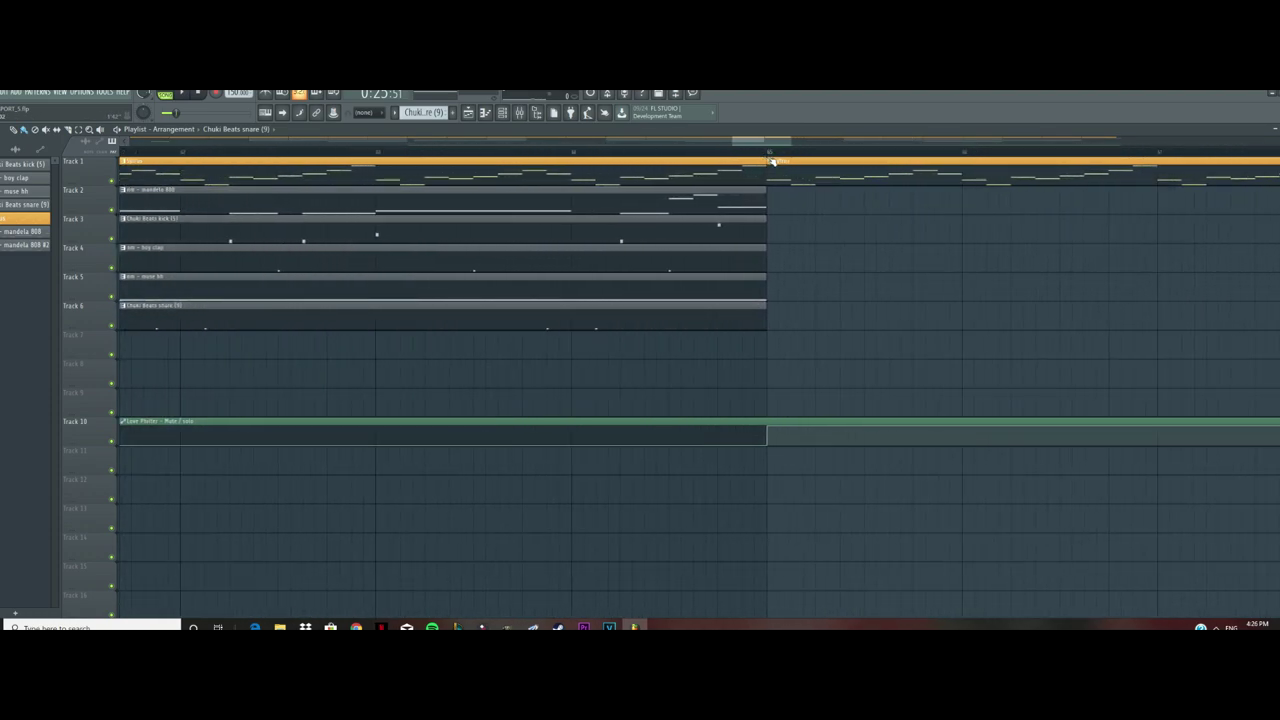
scroll(785, 177, "up", 4)
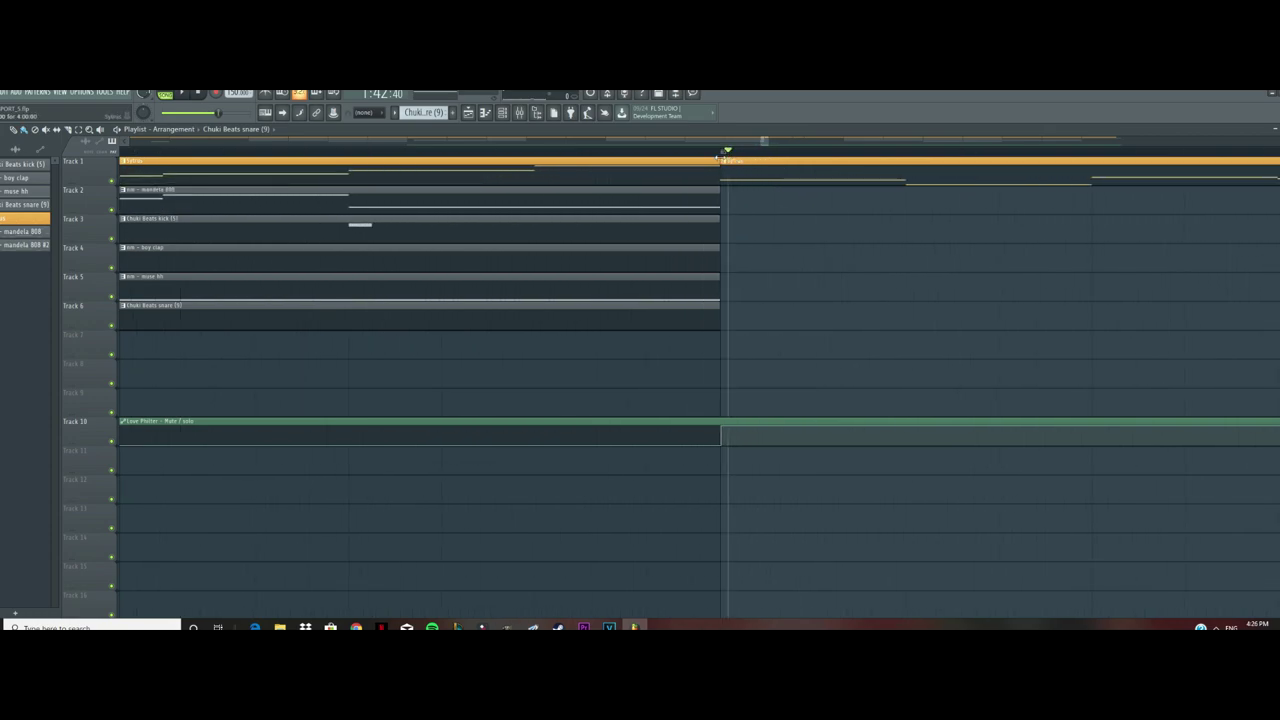
left_click(519, 113)
left_click(322, 264)
left_click(224, 265)
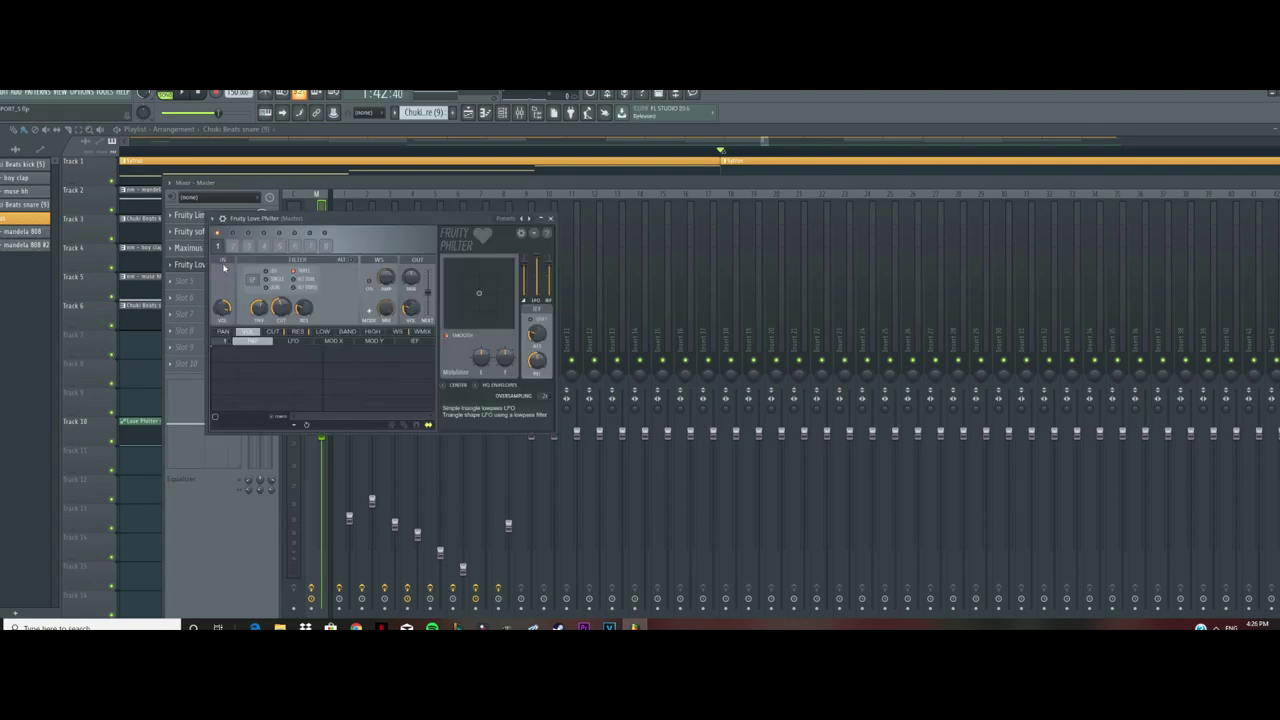
Show the Simple triangle lowpass LFO entry in the Fruity Love Philter preset list, and close the list without changing the preset.
left_click(499, 218)
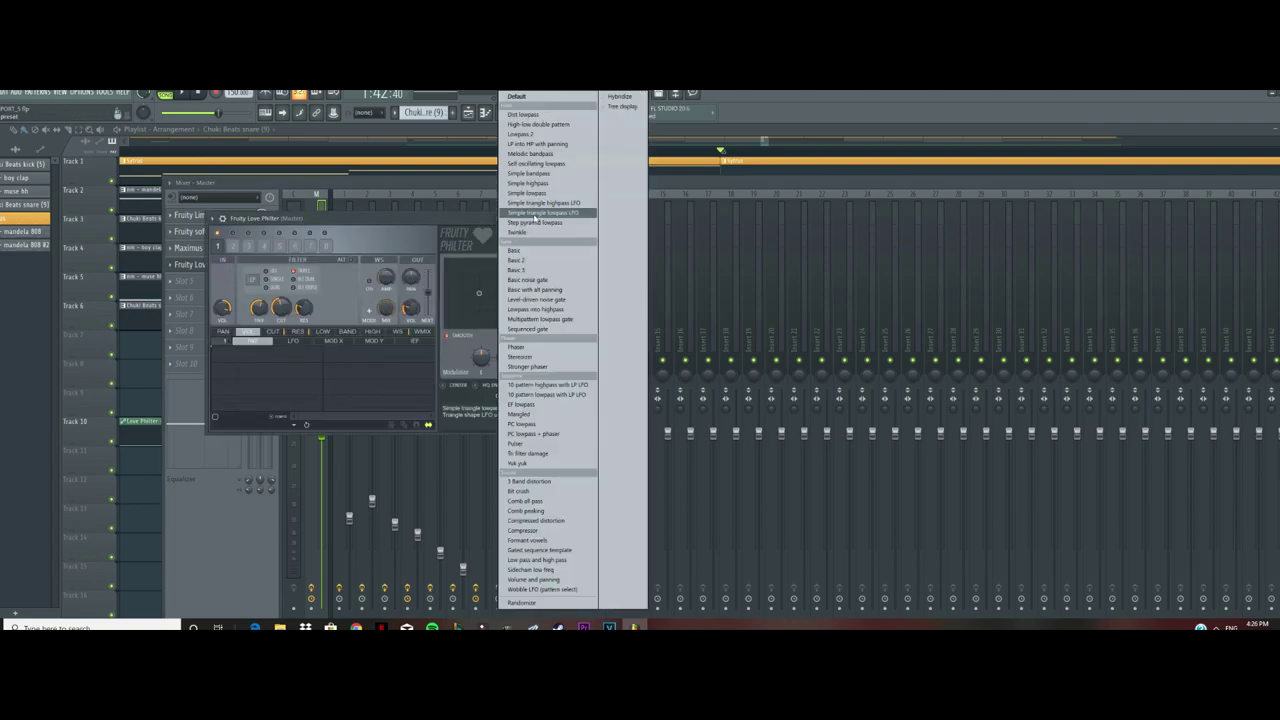
left_click(440, 224)
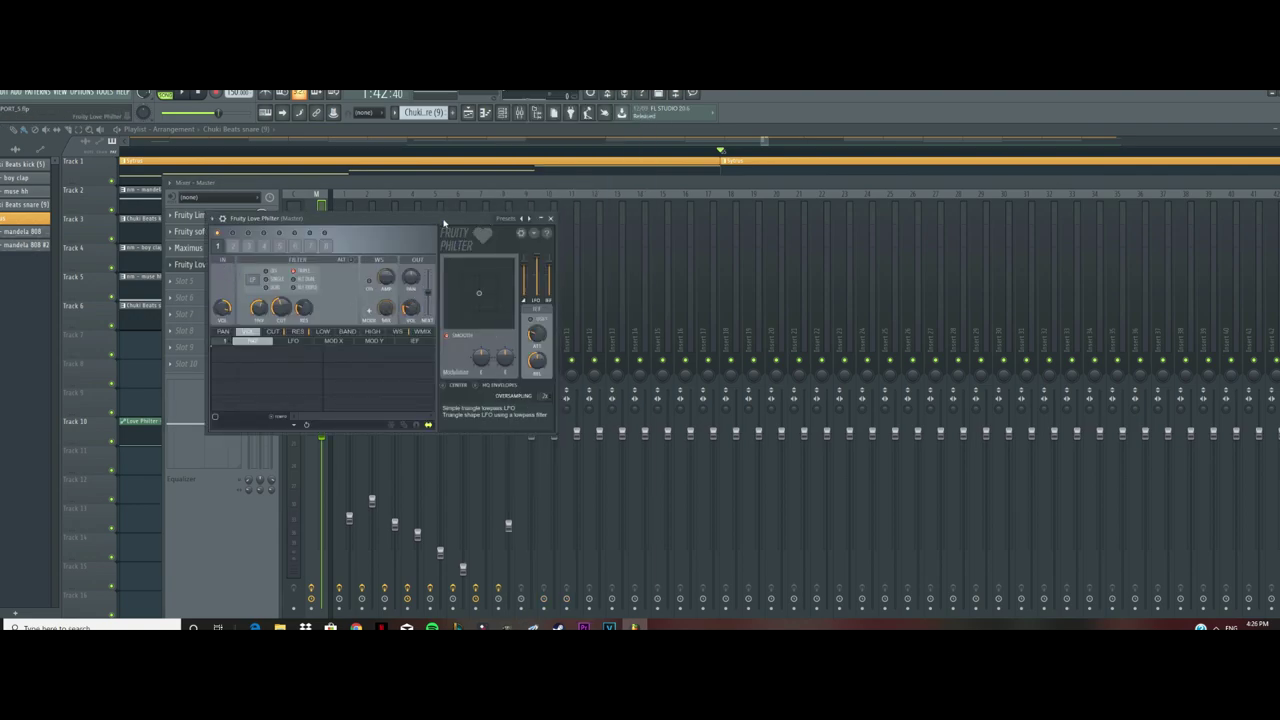
left_click_drag(425, 222, 537, 212)
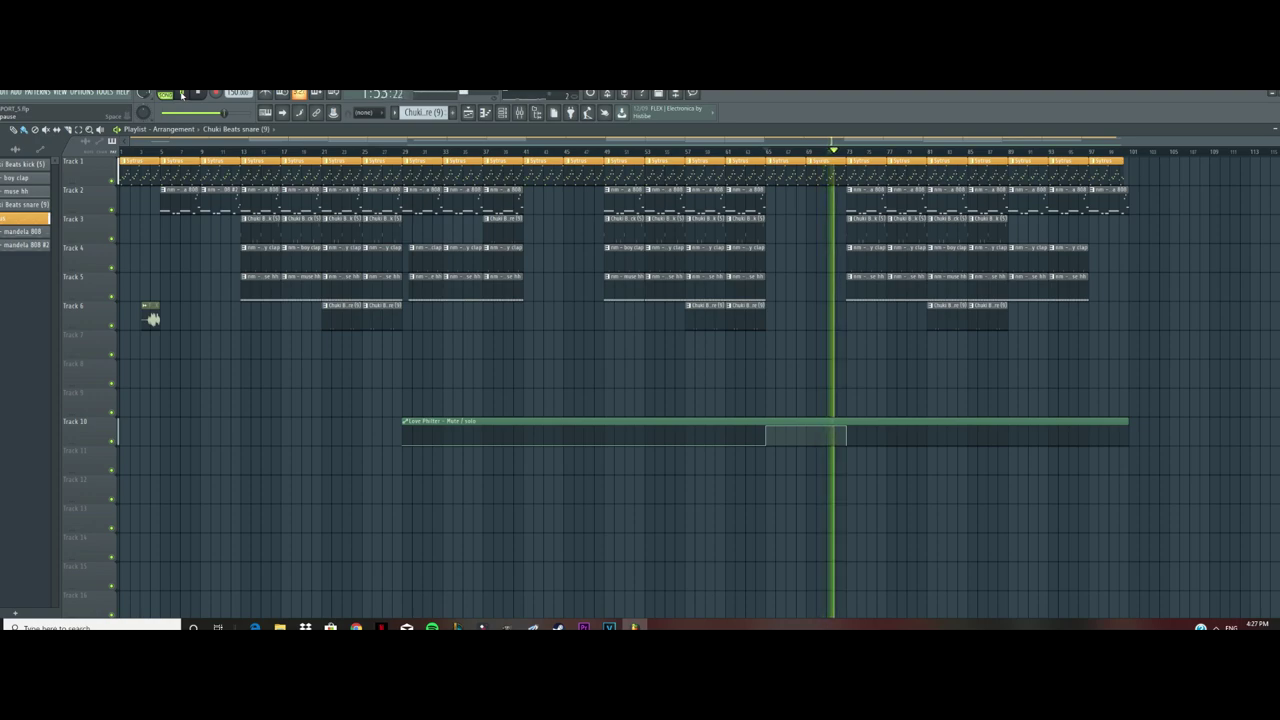
Stop playback of the filtered section and return the playhead to the start of the arrangement.
left_click(747, 152)
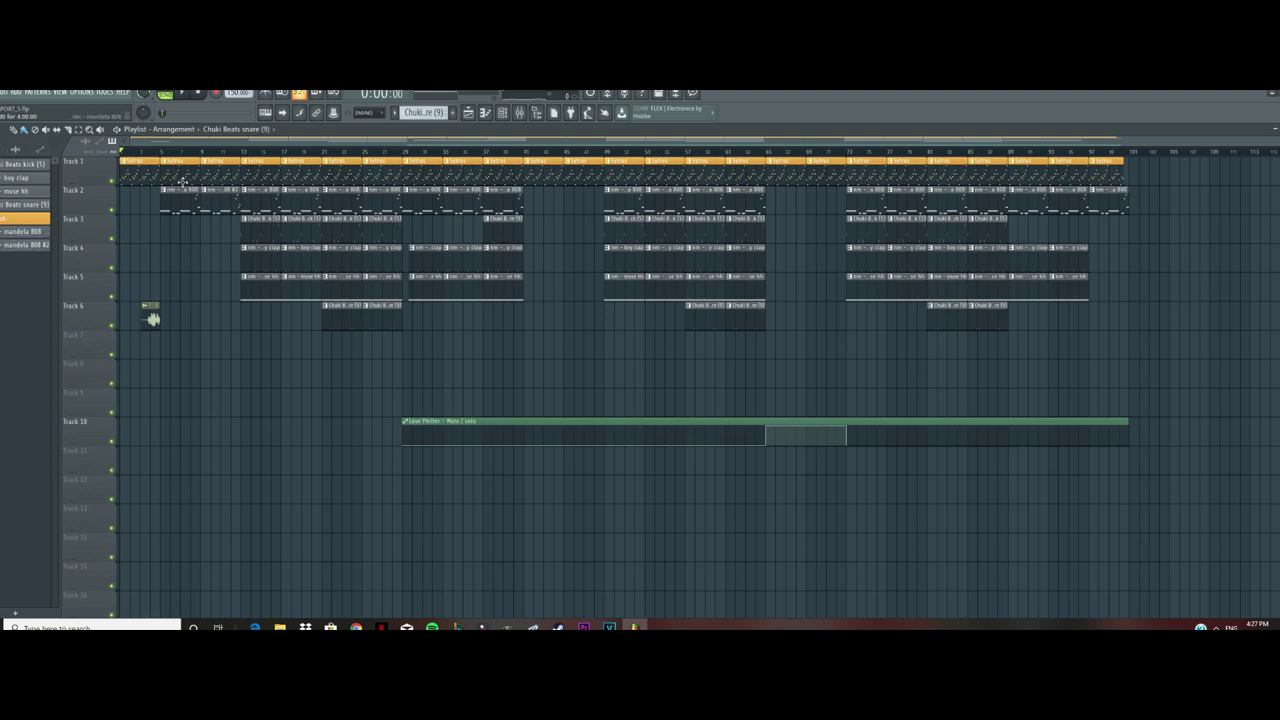
right_click(885, 92)
left_click(856, 91)
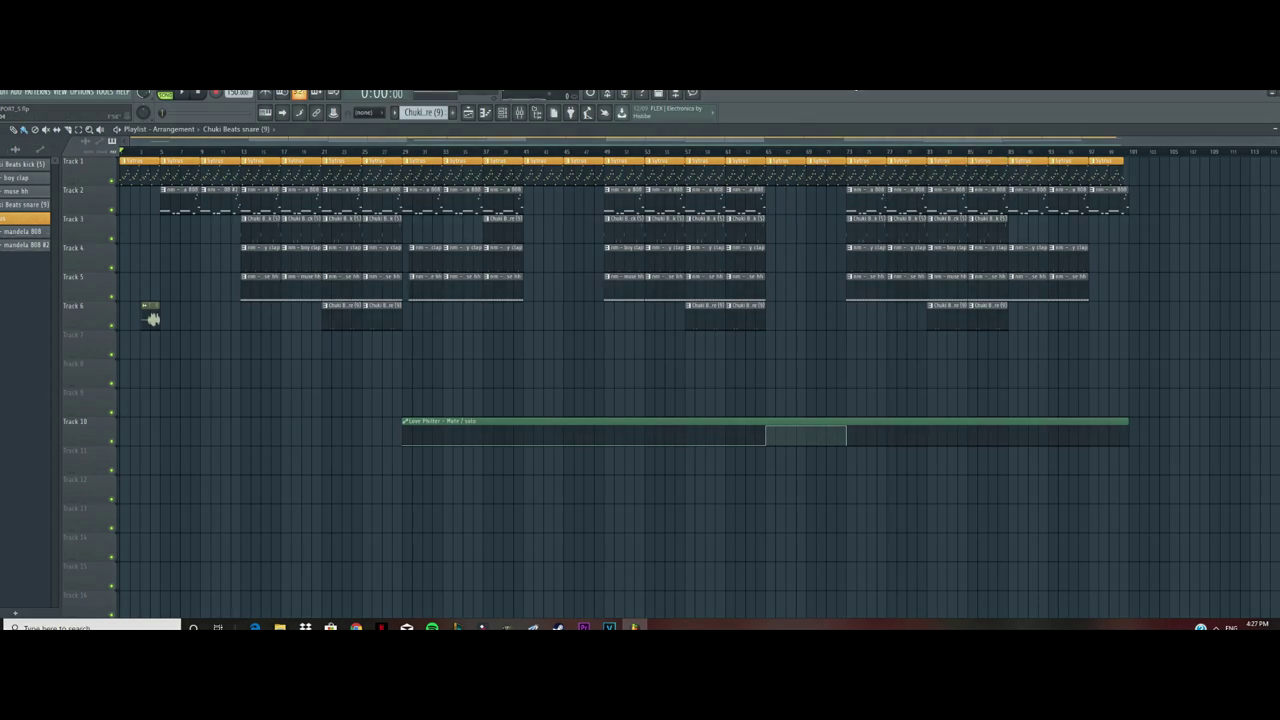